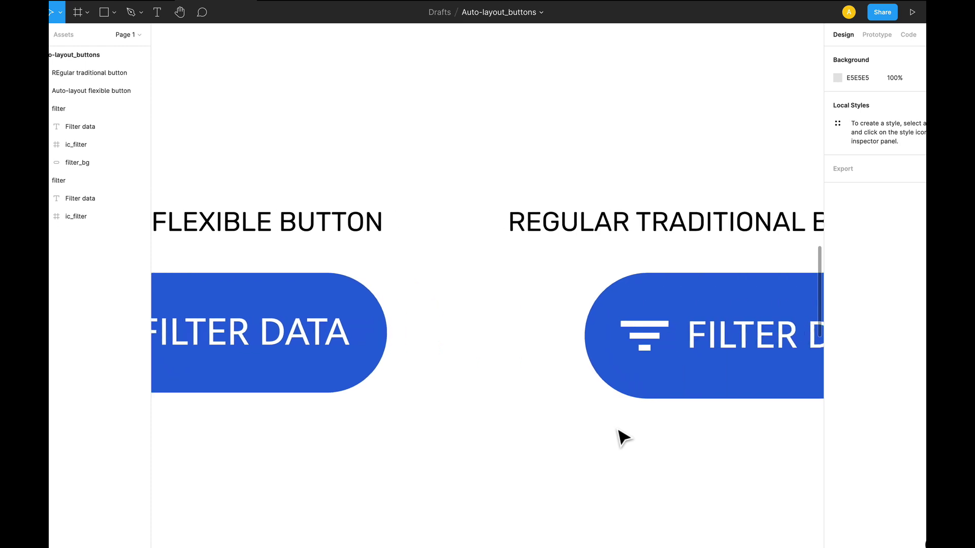
Change the label of the regular traditional button to "Filter this data"
scroll(623, 437, "down", 5)
scroll(618, 435, "down", 1)
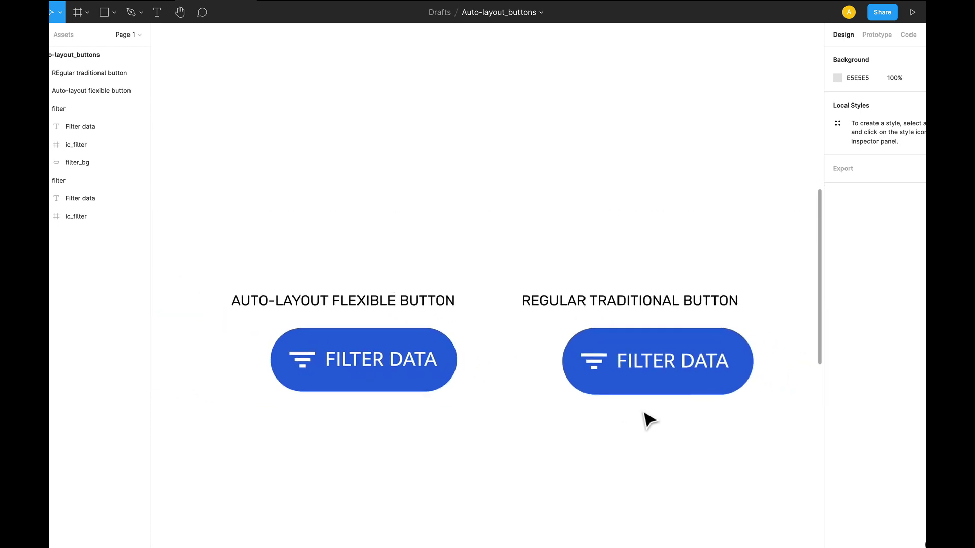
left_click(713, 376)
double_click(703, 363)
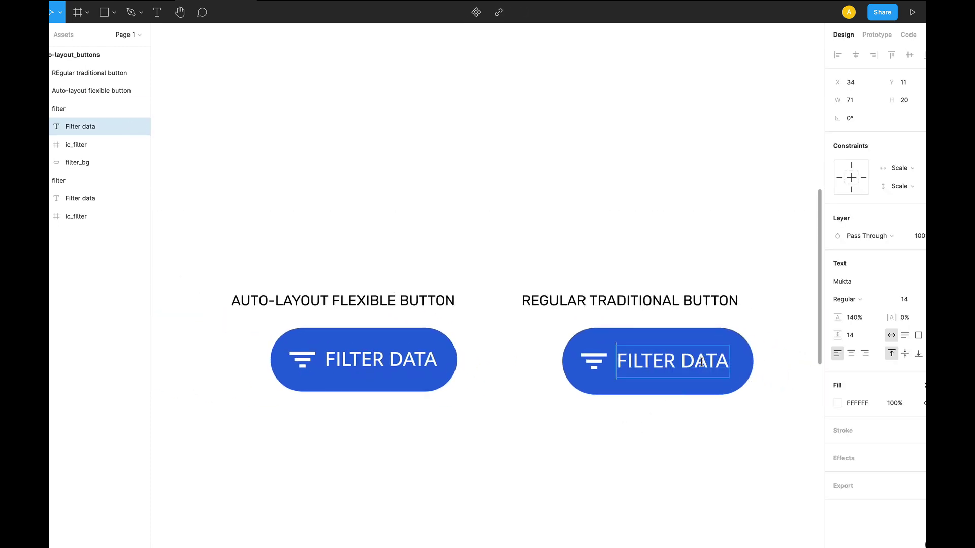
key("Right")
key("Right")
key("Right")
type("this")
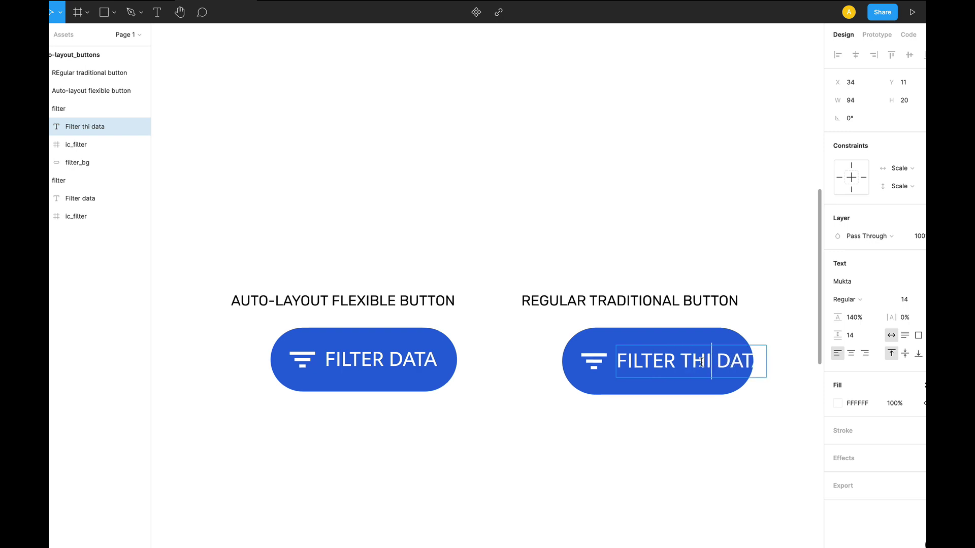
key("BackSpace")
key("Escape")
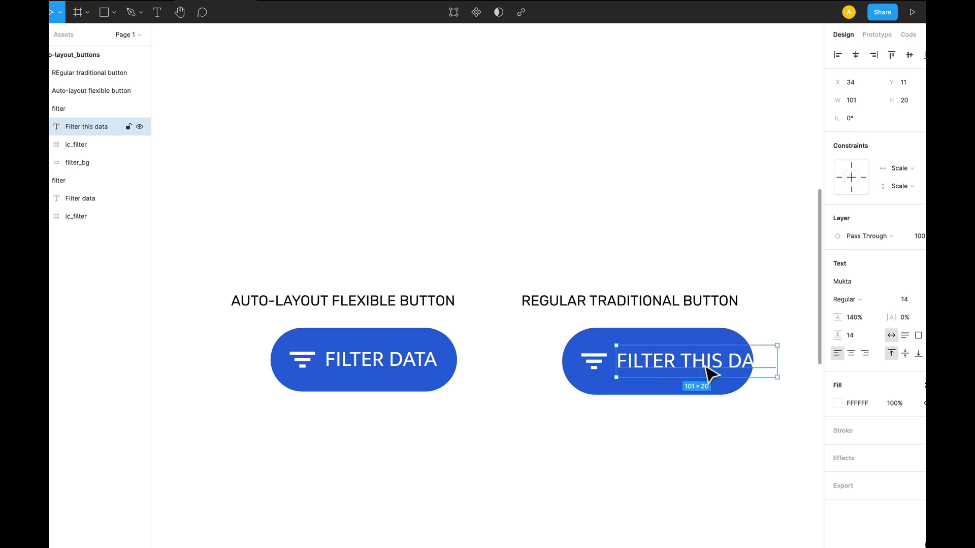
Change the label of the auto-layout flexible button to "Filter this data"
double_click(398, 370)
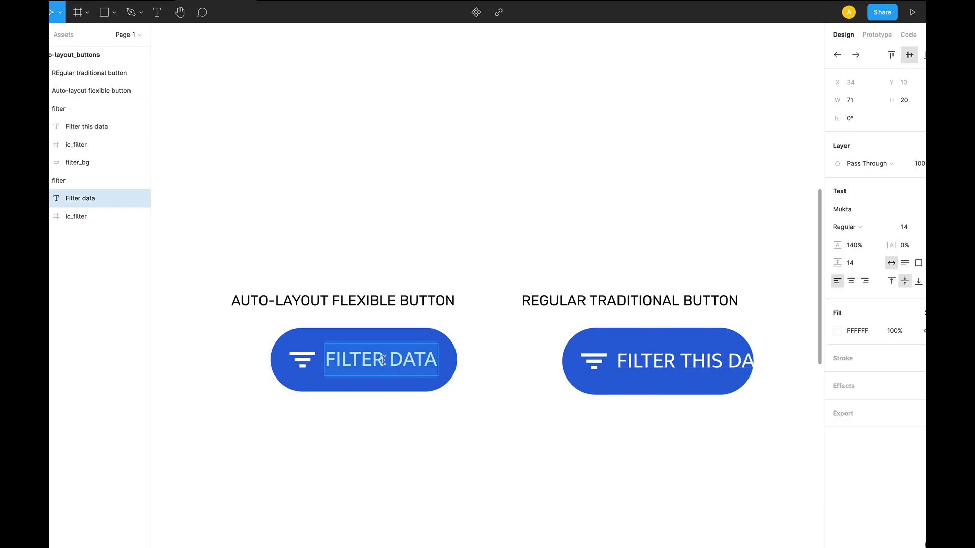
left_click(383, 359)
type("THIS")
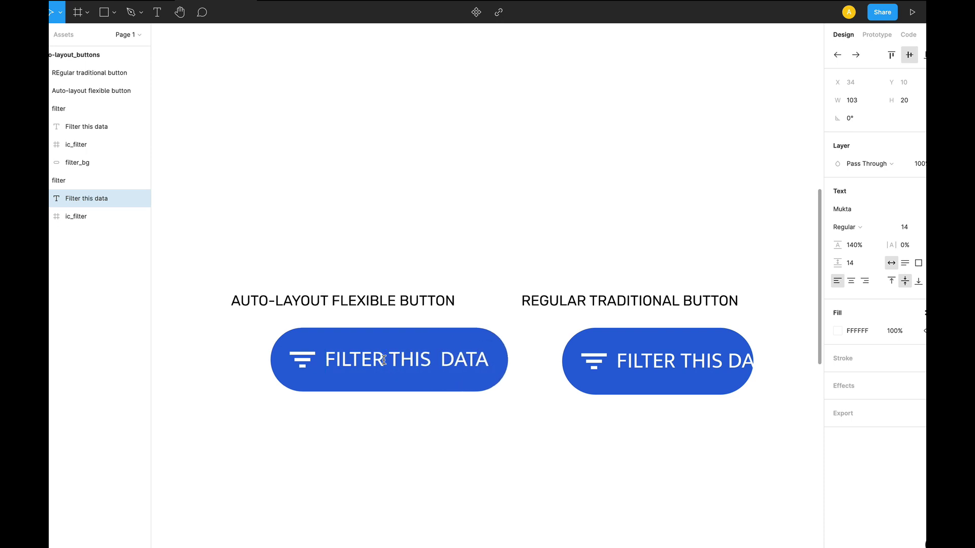
key("BackSpace")
key("Escape")
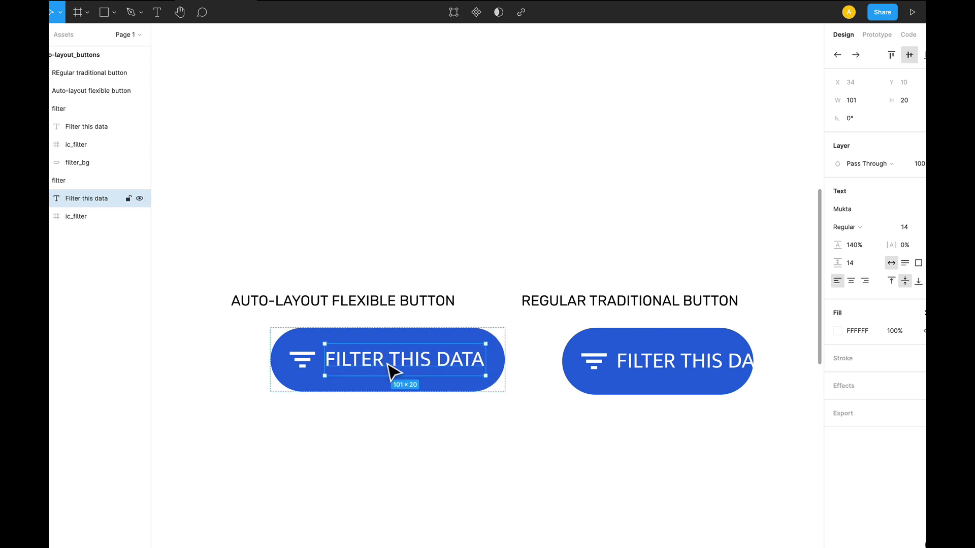
left_click(428, 440)
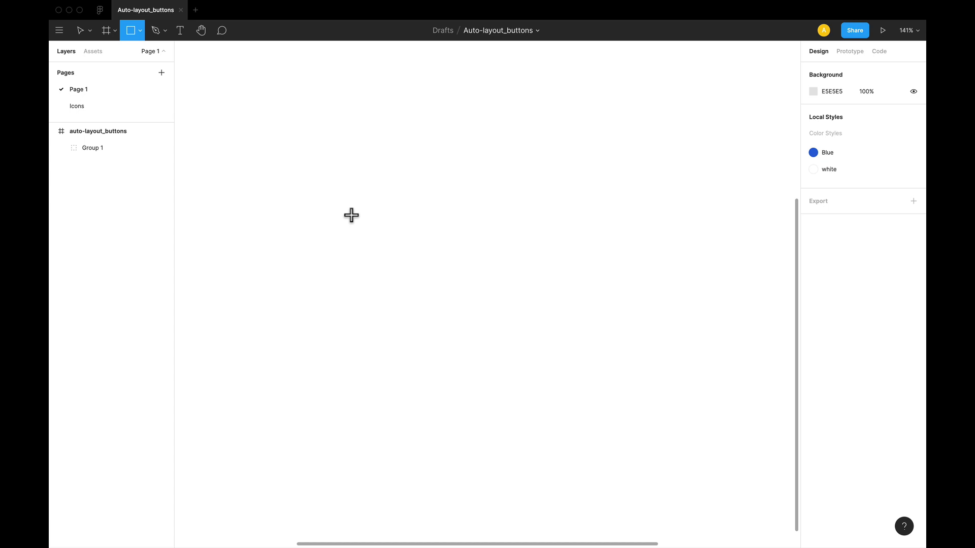
Draw a rectangle in the empty area of the auto-layout_buttons frame, sized about 129 wide with a height of 40
left_click_drag(343, 207, 486, 249)
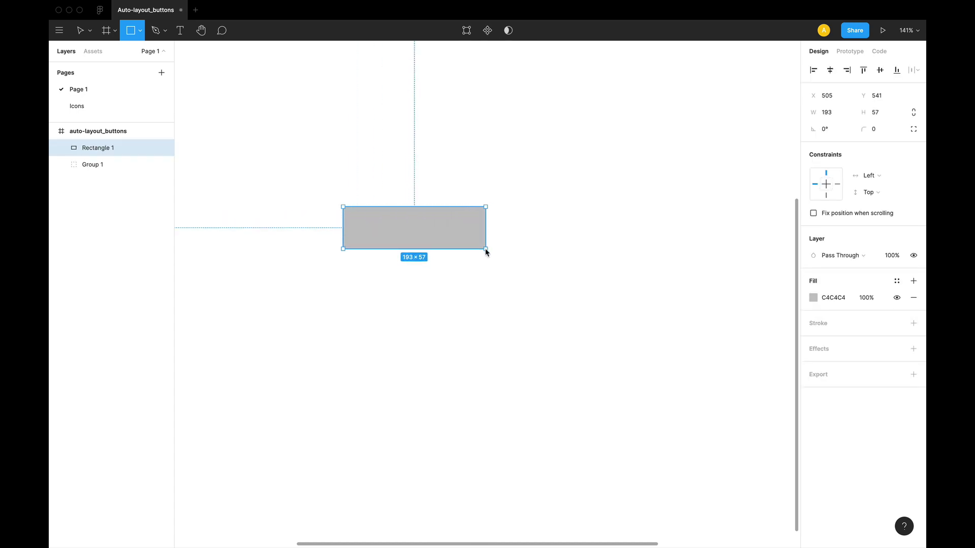
left_click(890, 116)
key("Return")
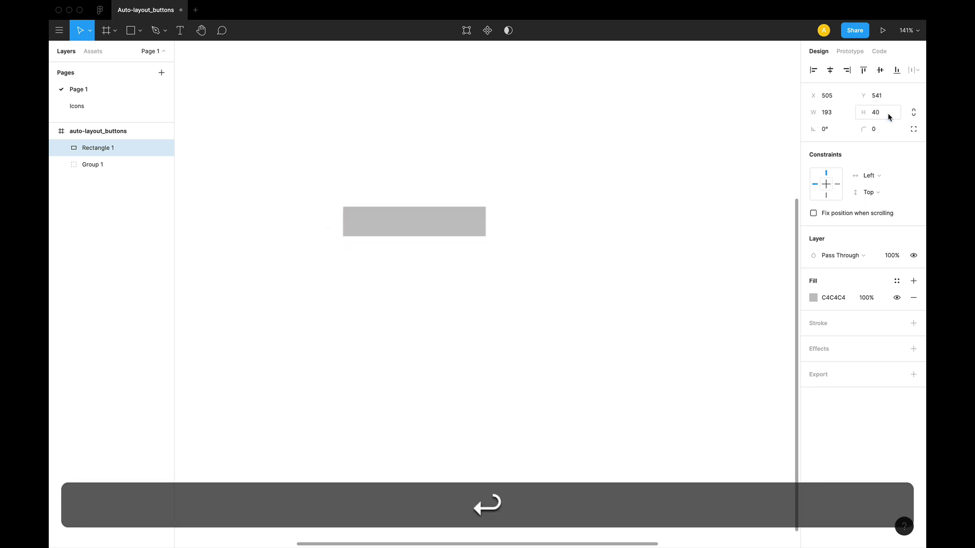
left_click_drag(493, 227, 447, 228)
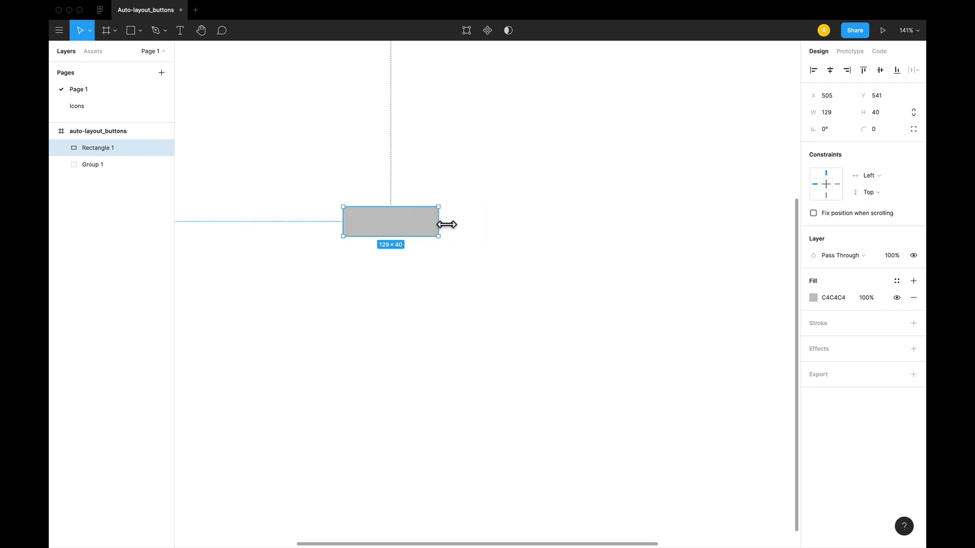
Round the rectangle's corners with a radius of 20
left_click(878, 133)
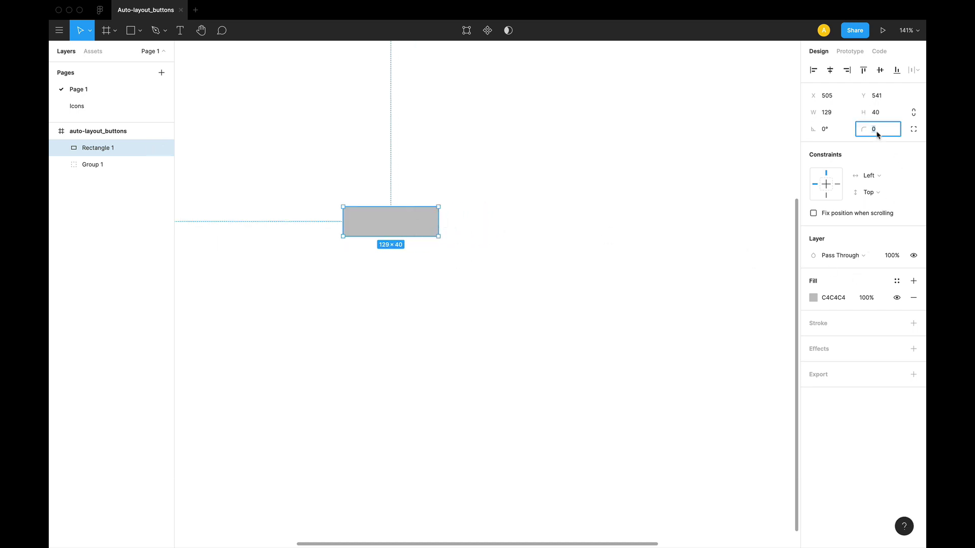
type("20")
key("Return")
left_click(362, 193)
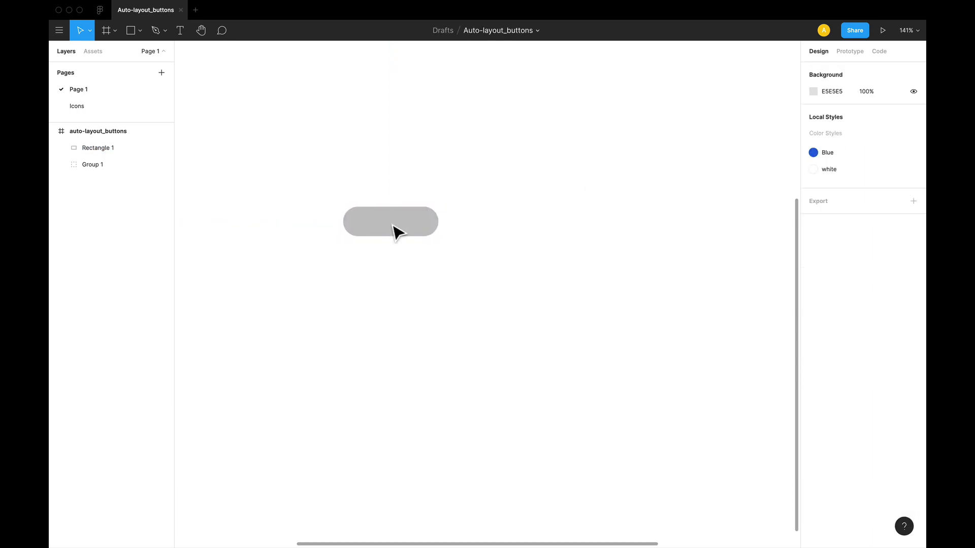
Add the text "Filter" on top of the rounded rectangle and shift it towards the middle
left_click(397, 230)
scroll(401, 236, "up", 5)
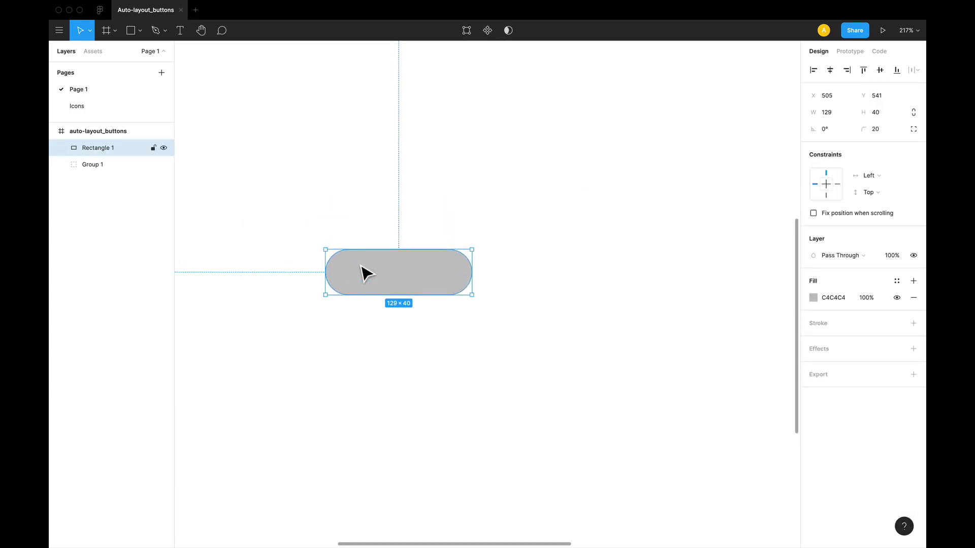
key("t")
left_click(367, 265)
type("Filter")
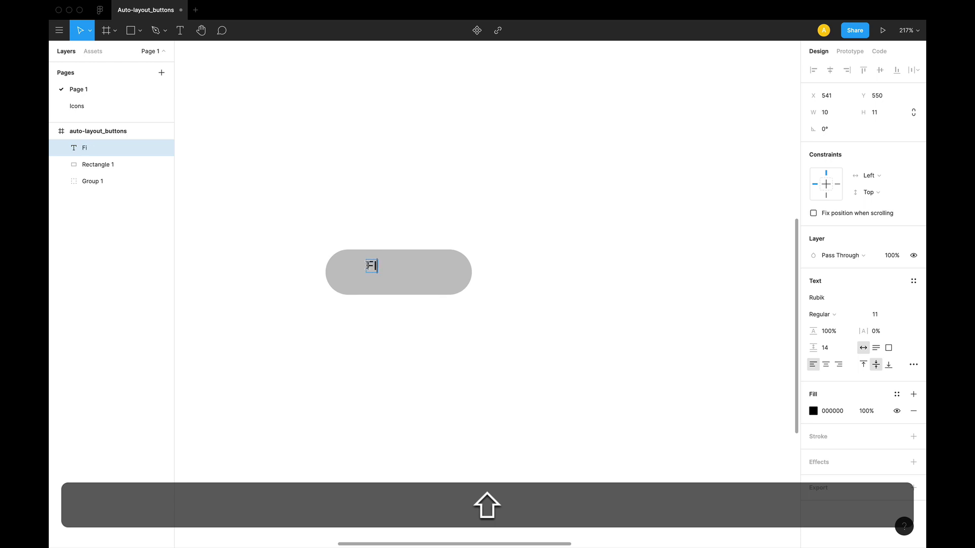
key("Escape")
key("shift+Right")
key("shift+Right")
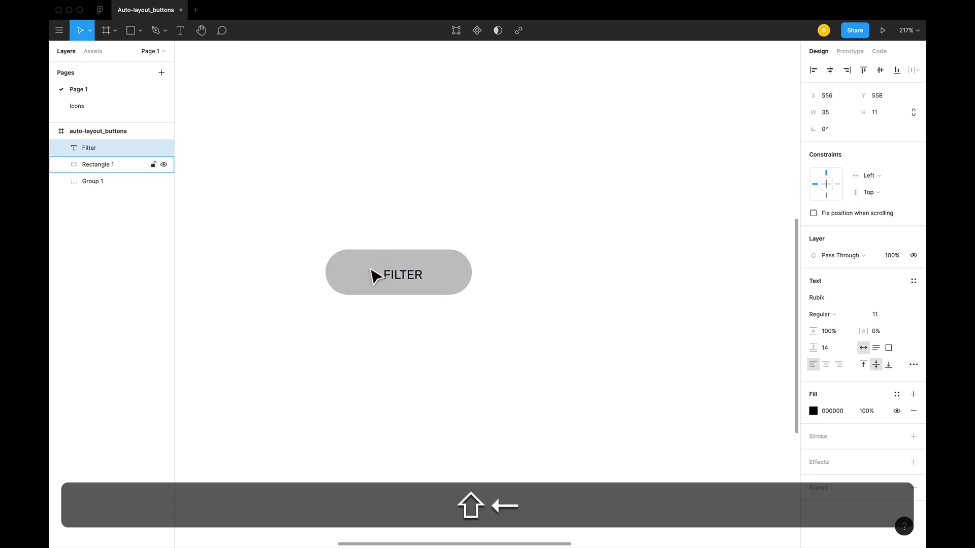
key("Left")
key("Left")
key("Left")
key("Left")
key("Left")
key("Left")
key("Left")
Rename the rounded rectangle's layer as "background"
left_click(363, 275)
key("super+r")
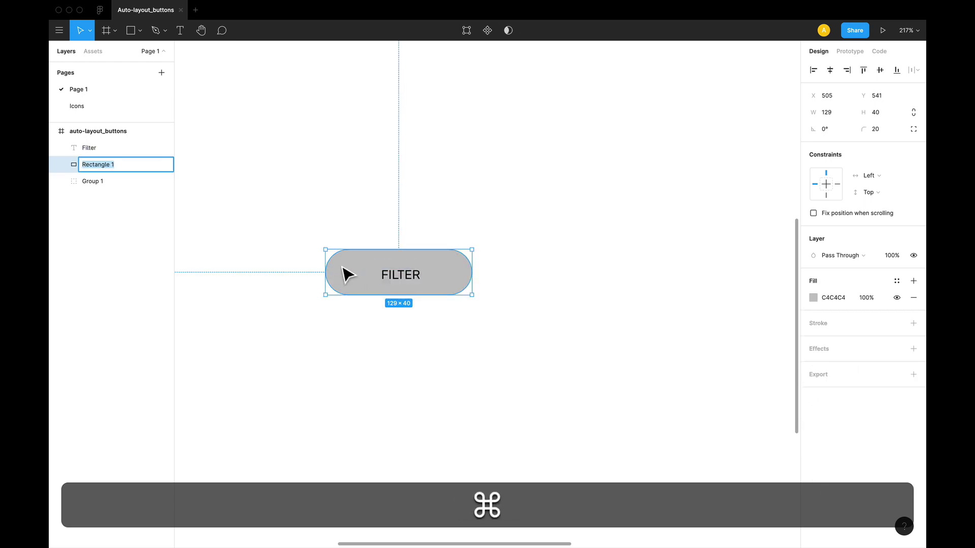
type("back")
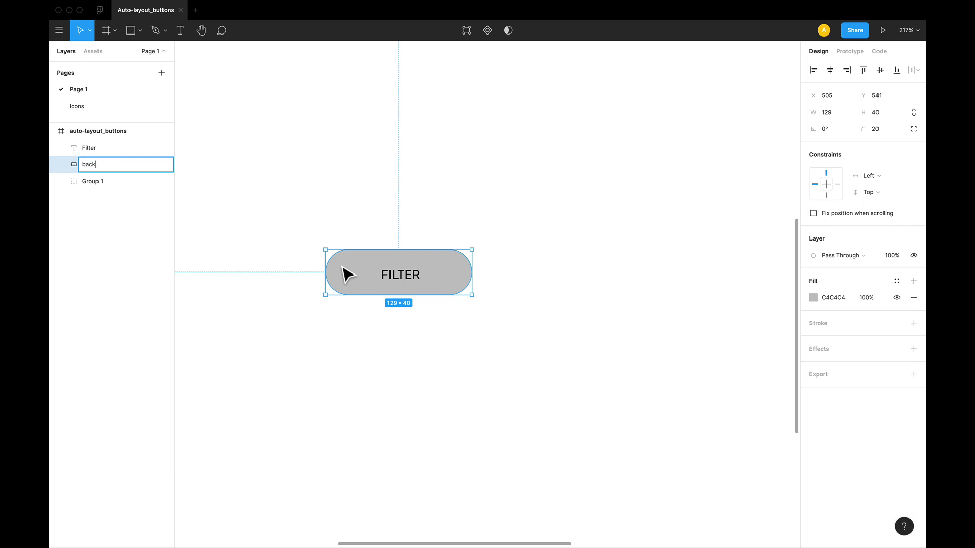
type("ground")
key("Return")
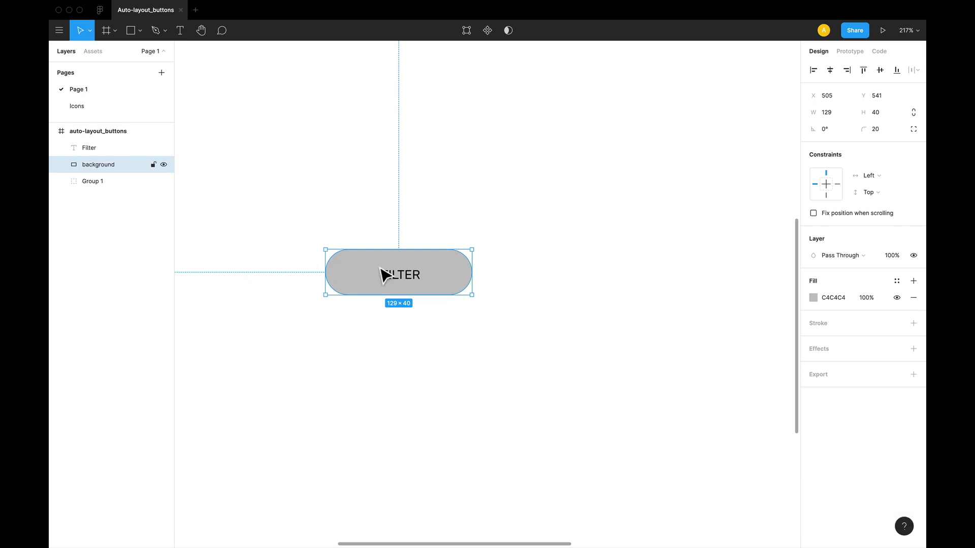
Enlarge the Filter label to font size 14 and reposition it around the middle of the button
left_click(413, 283, "super")
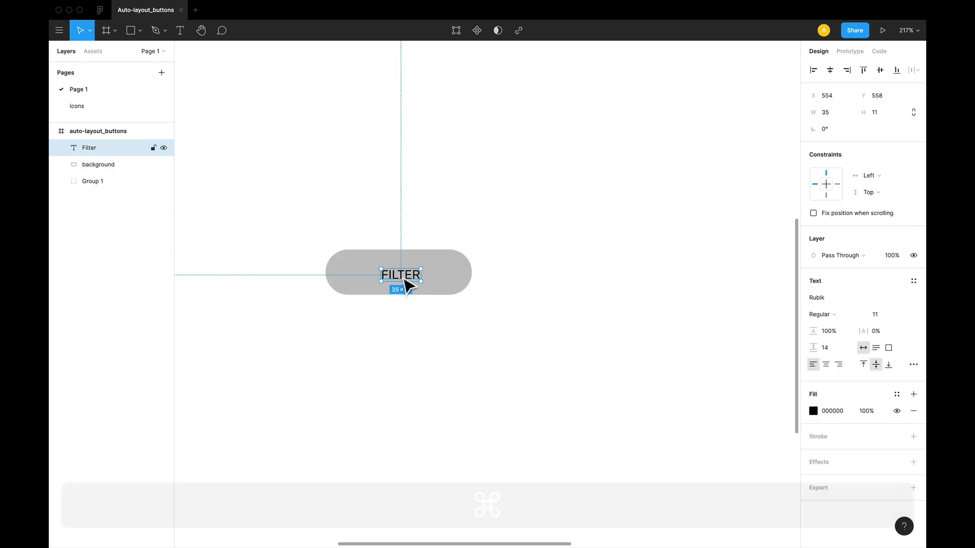
left_click_drag(404, 284, 398, 281)
key("shift+super")
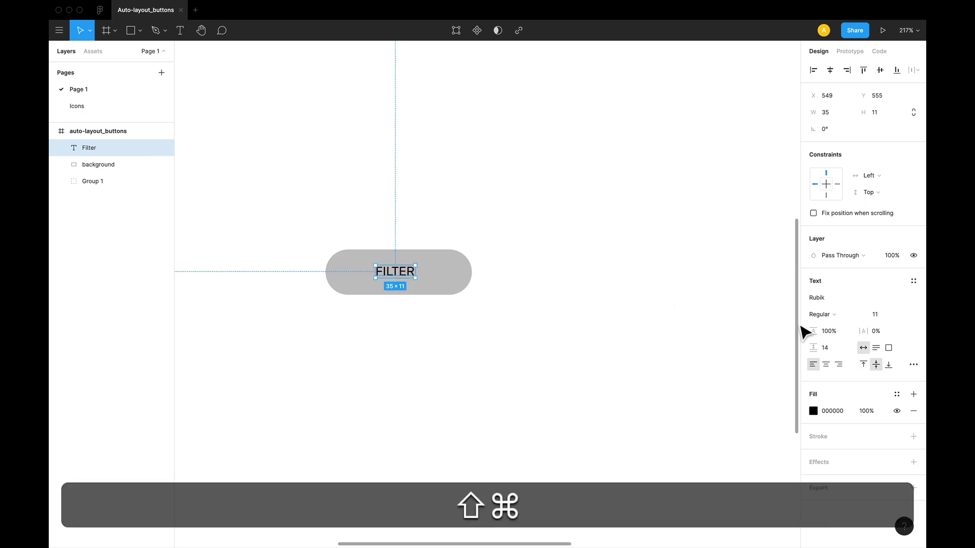
key("shift+super+period")
key("shift+super+period")
key("shift+super+period")
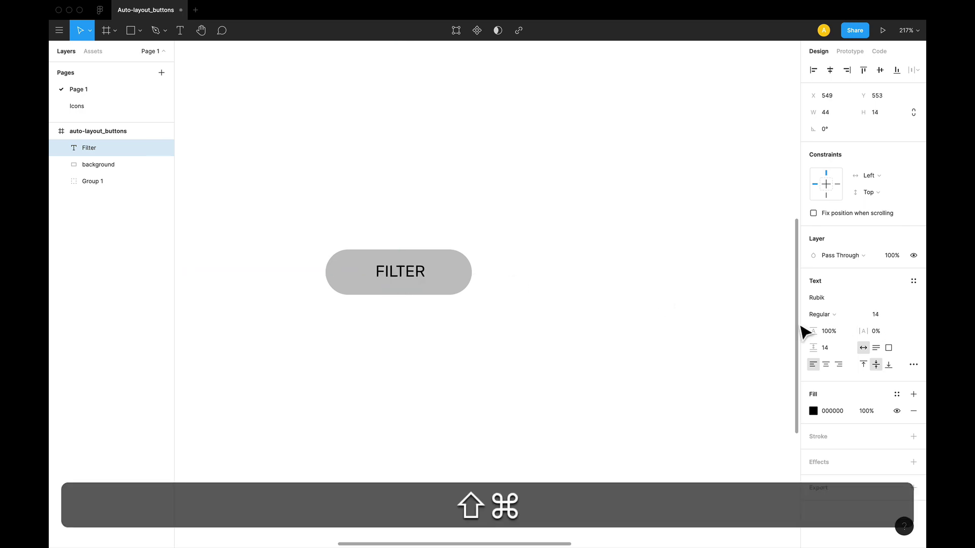
key("Right")
key("Right")
key("Down")
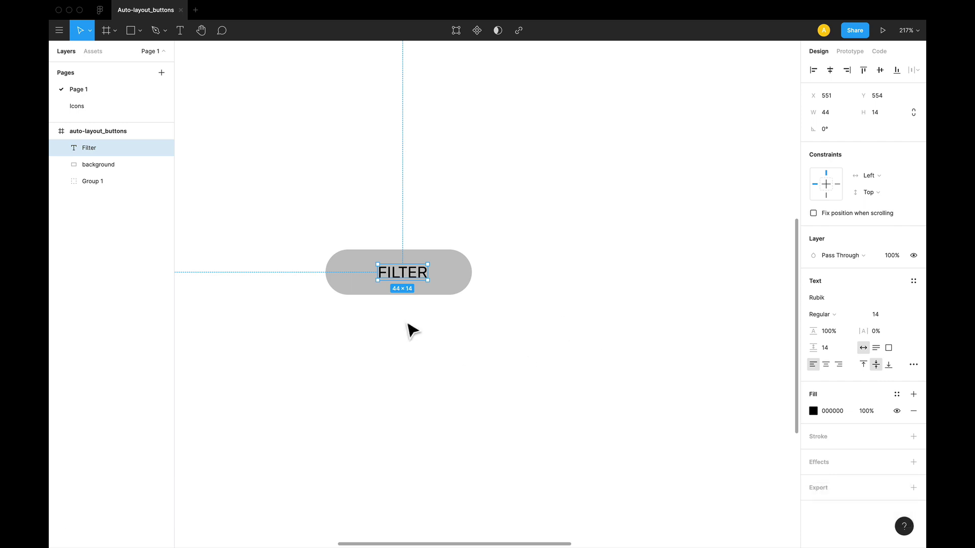
Apply the Blue color style to the button's background fill
left_click(469, 276, "super")
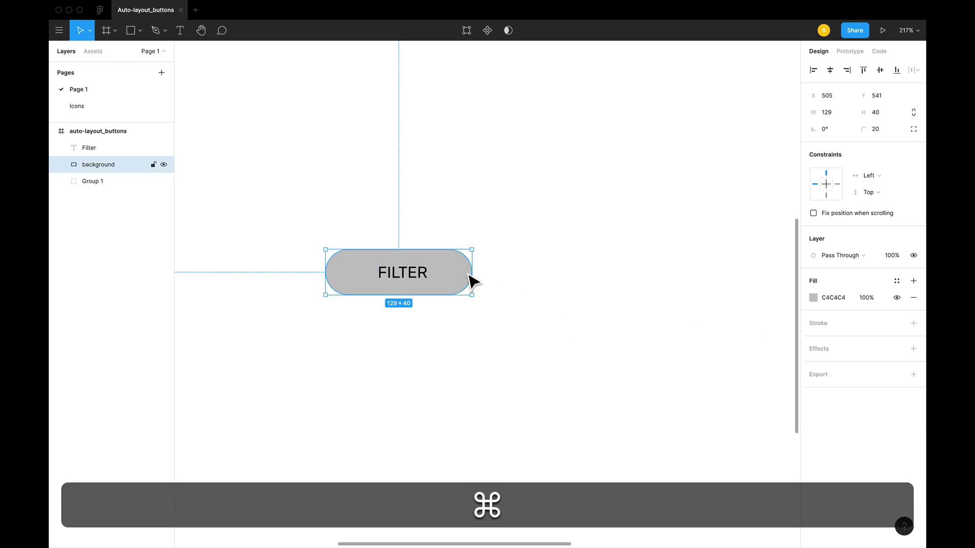
left_click(896, 281)
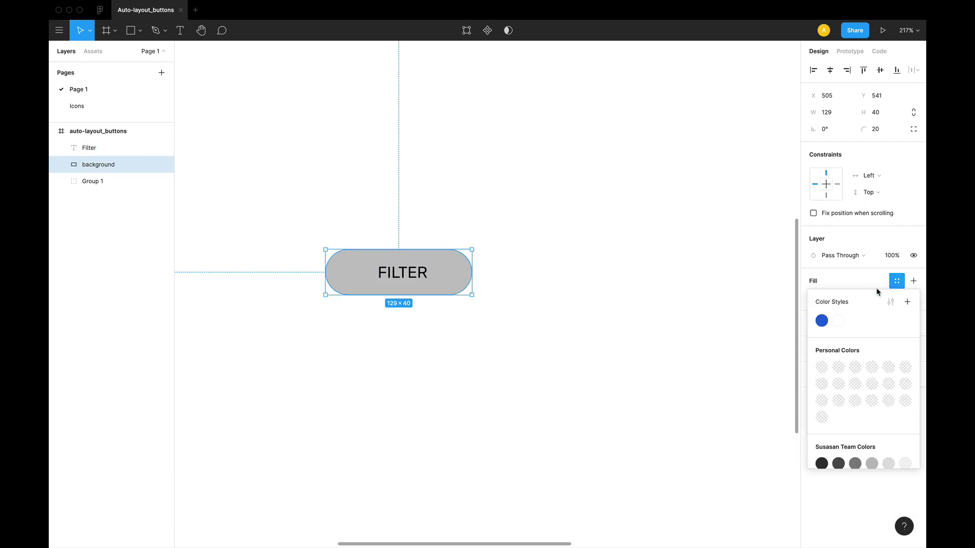
left_click(821, 321)
Apply the white color style to the Filter label's fill
left_click(405, 277, "super")
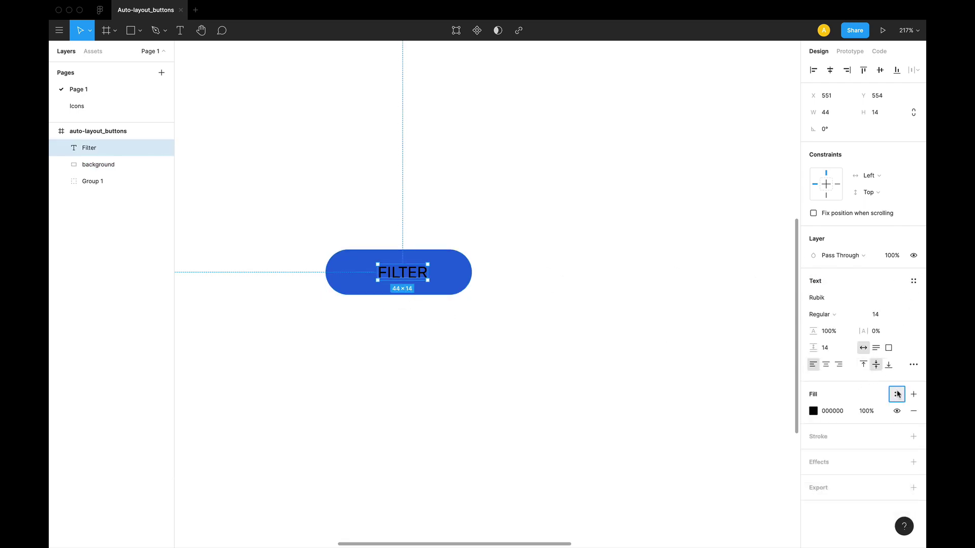
left_click(897, 394)
left_click(838, 399)
left_click(507, 299)
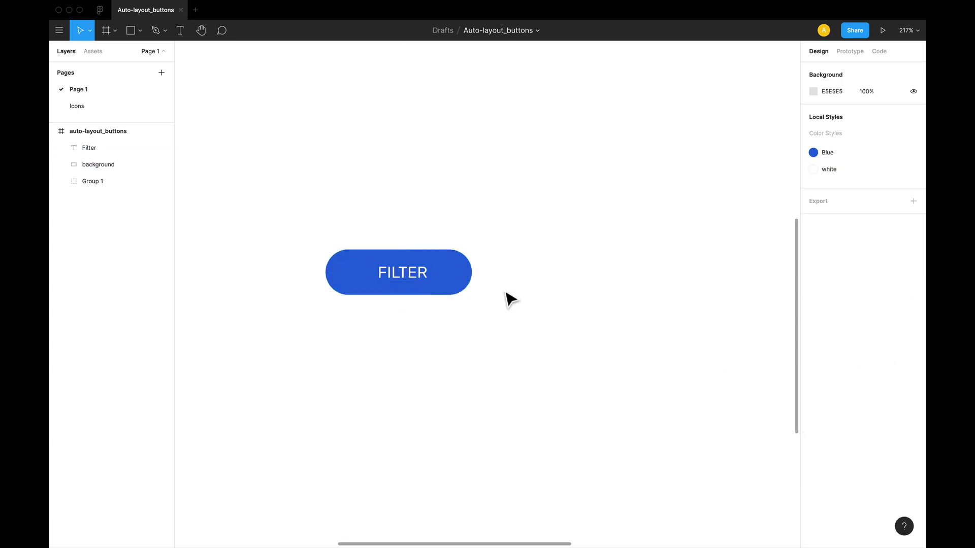
Place an instance of the local ic_filter component on the button, just before the Filter label
left_click(400, 277, "super")
left_click(348, 281, "super")
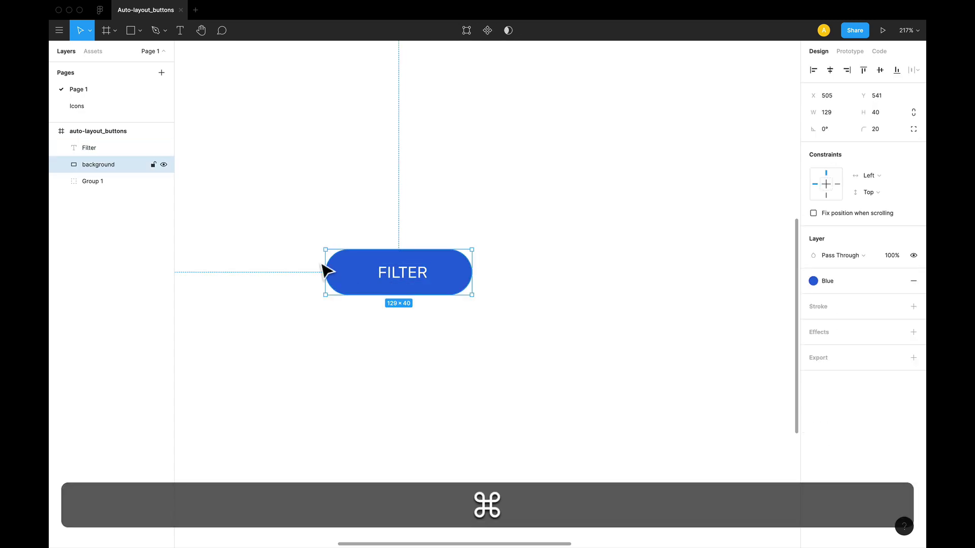
key("alt")
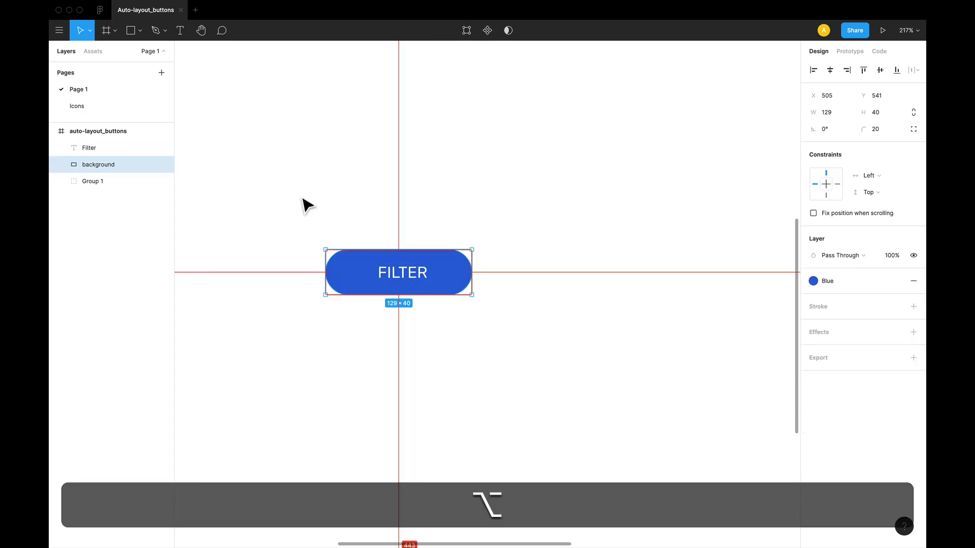
key("alt+2")
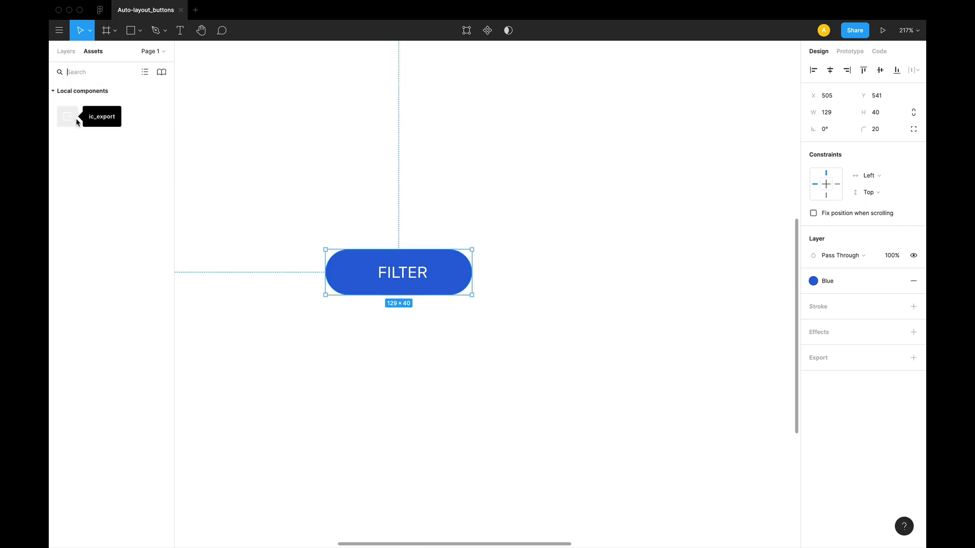
left_click_drag(100, 124, 360, 273)
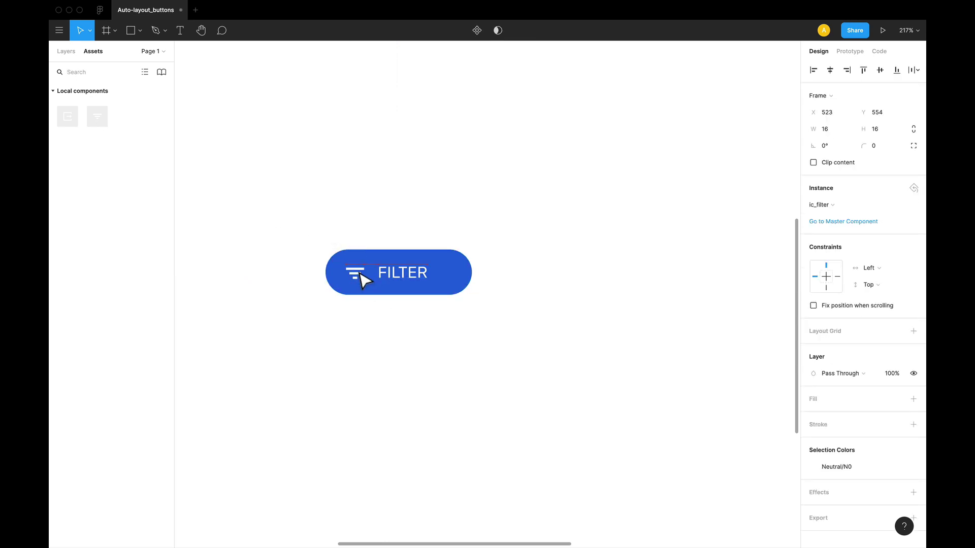
Narrow the blue background to a width of 105 and nudge the Filter label closer to the icon
left_click(465, 283)
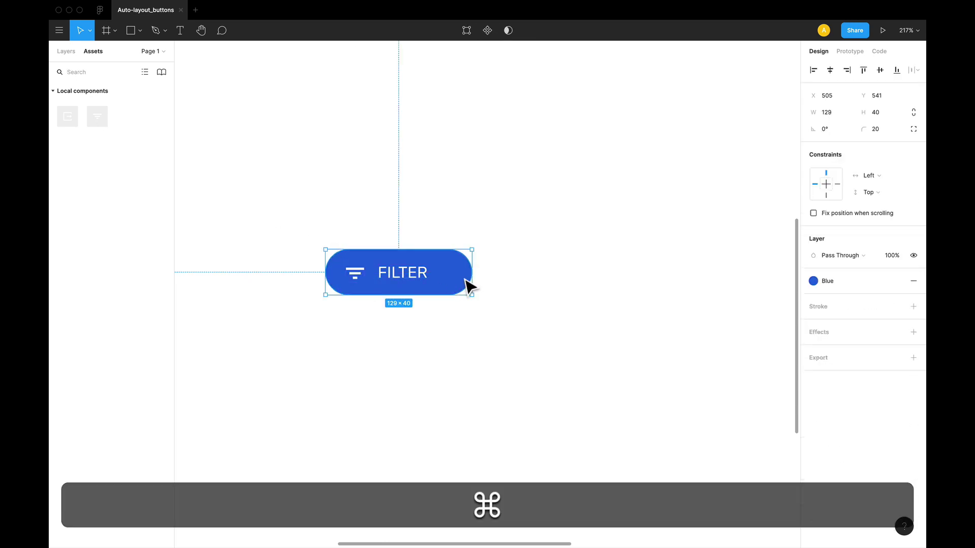
key("shift+super+Left")
left_click(425, 279)
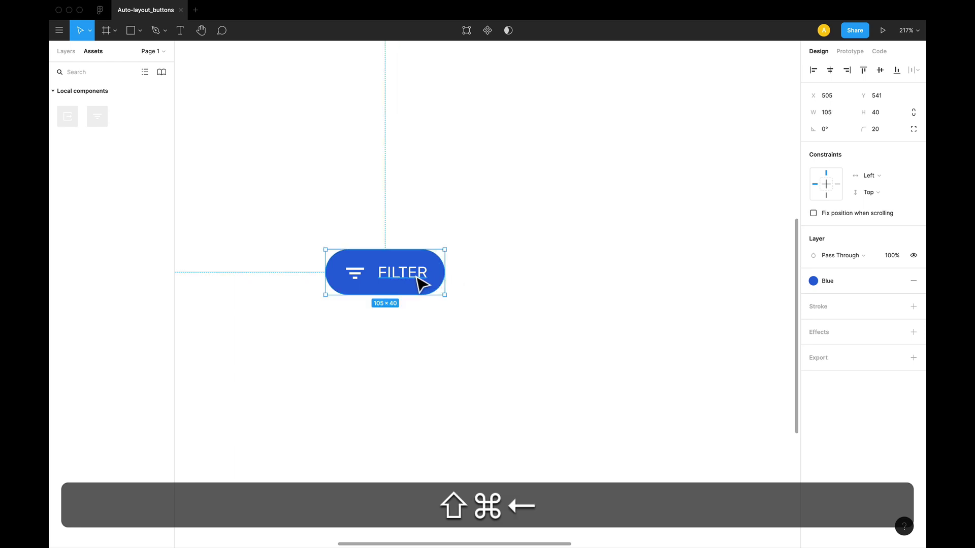
key("Left")
key("Left")
left_click(555, 330)
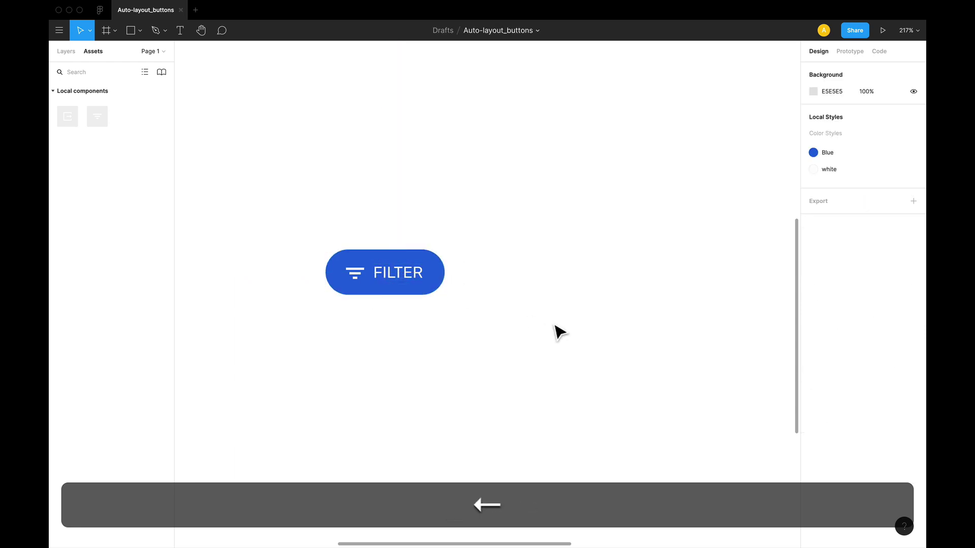
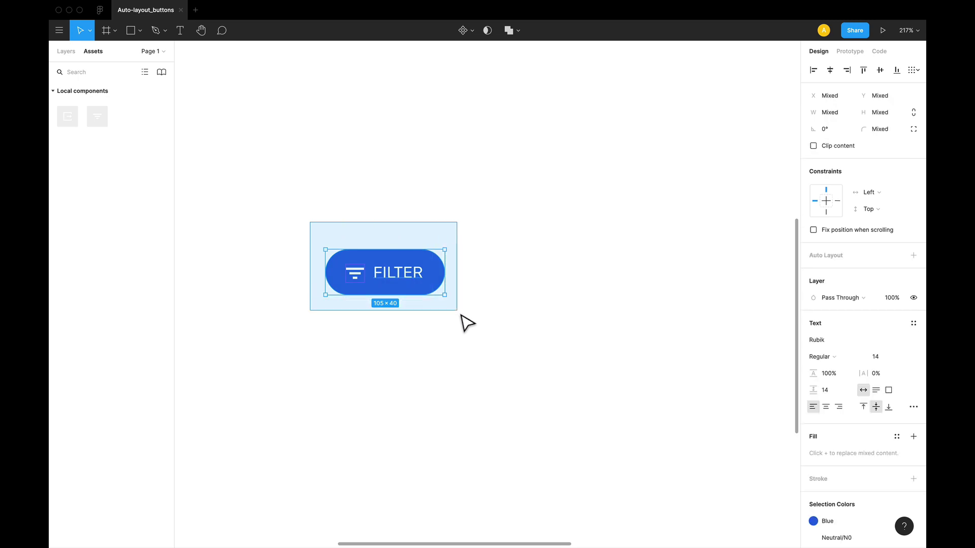
Show the page's layers list and highlight the icon, Filter label and background that make up the button
left_click(465, 322)
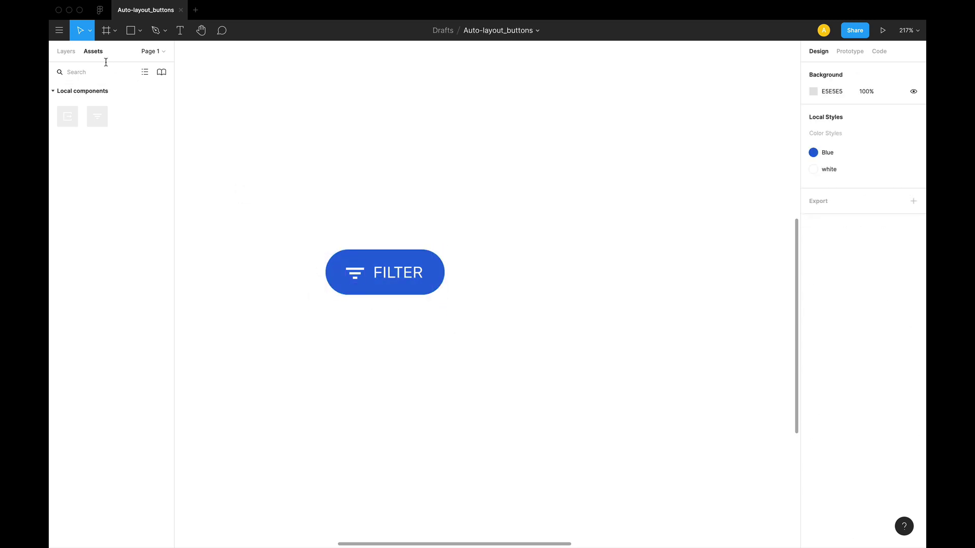
left_click(66, 51)
left_click_drag(309, 244, 457, 327)
left_click(470, 329)
Extend the text of the button's Filter label to read "Filter the data"
left_click(421, 285, "super")
key("shift+super+Return")
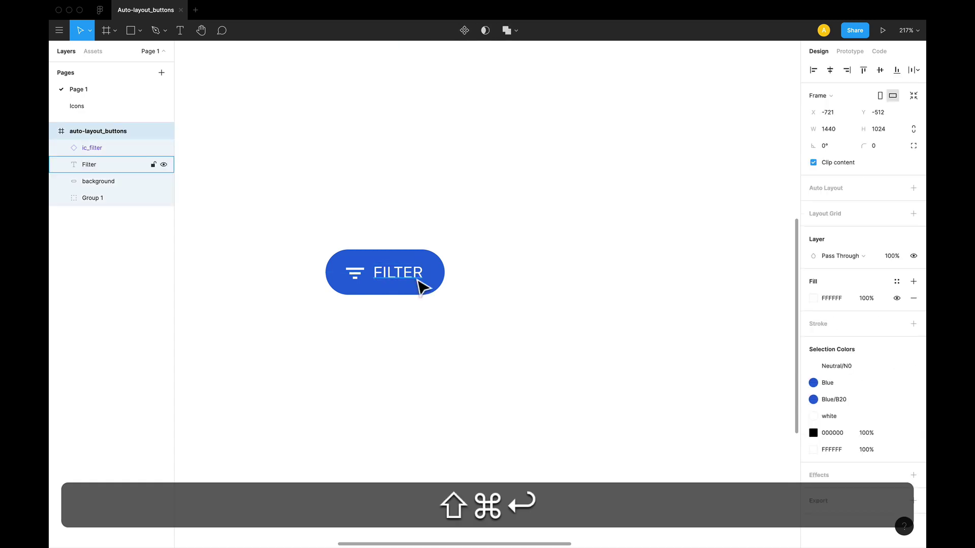
double_click(414, 276)
key("Right")
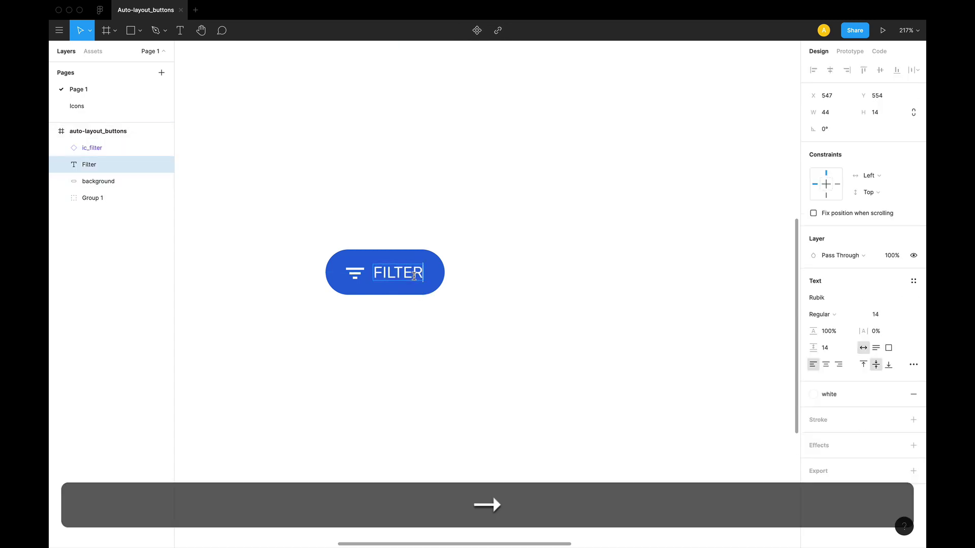
type("the data")
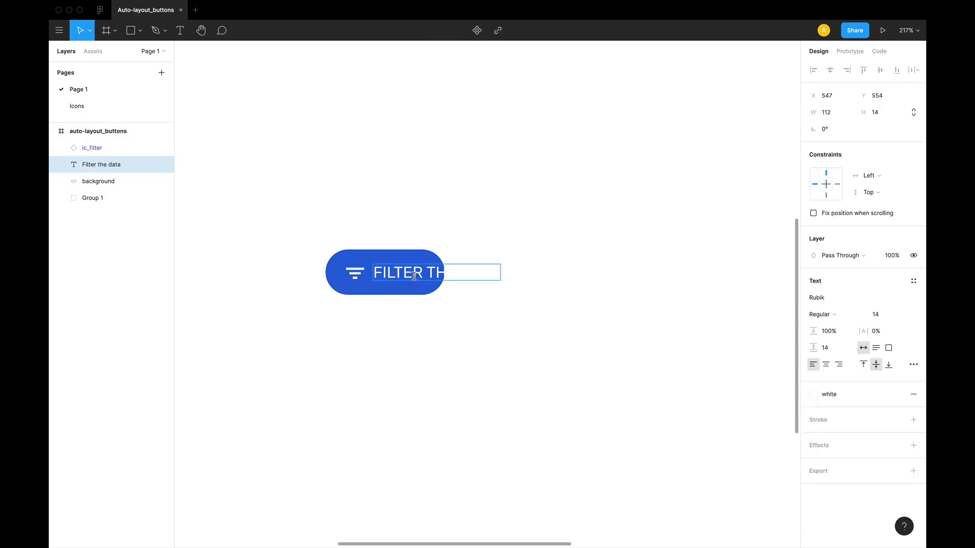
key("Escape")
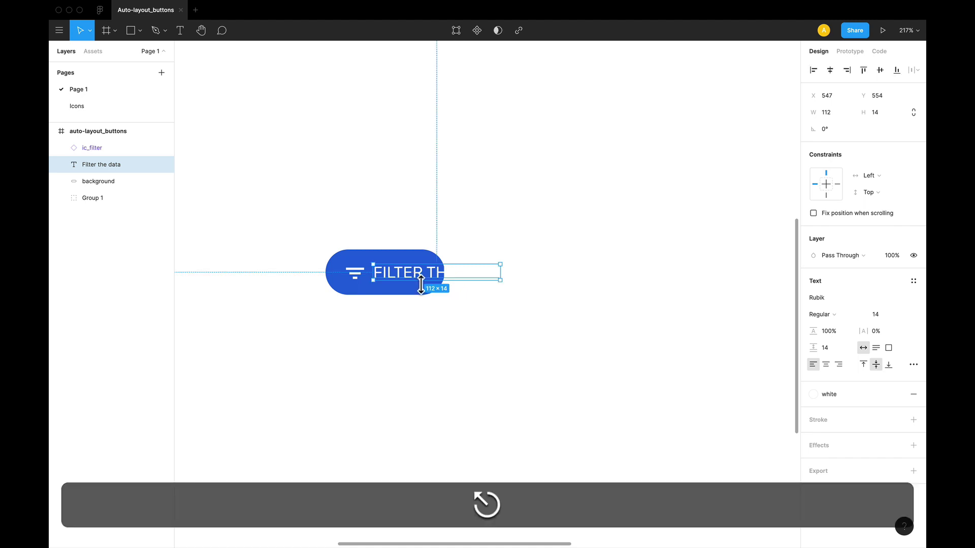
left_click(537, 322)
Widen the button's blue background to 172 so it spans the longer label
left_click(415, 277, "super")
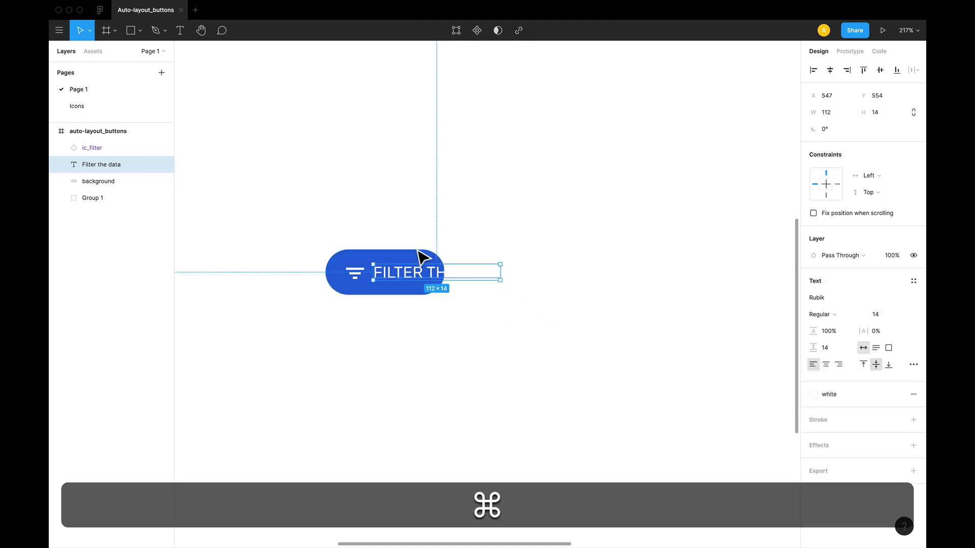
left_click(421, 256, "super")
left_click_drag(446, 272, 529, 272)
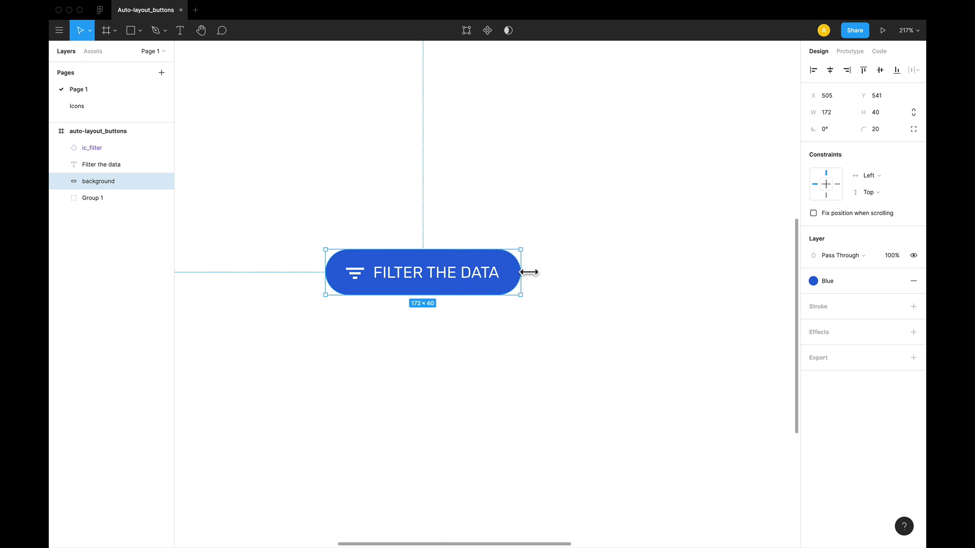
Undo the widening of the background and the text added to the Filter label
key("super+z")
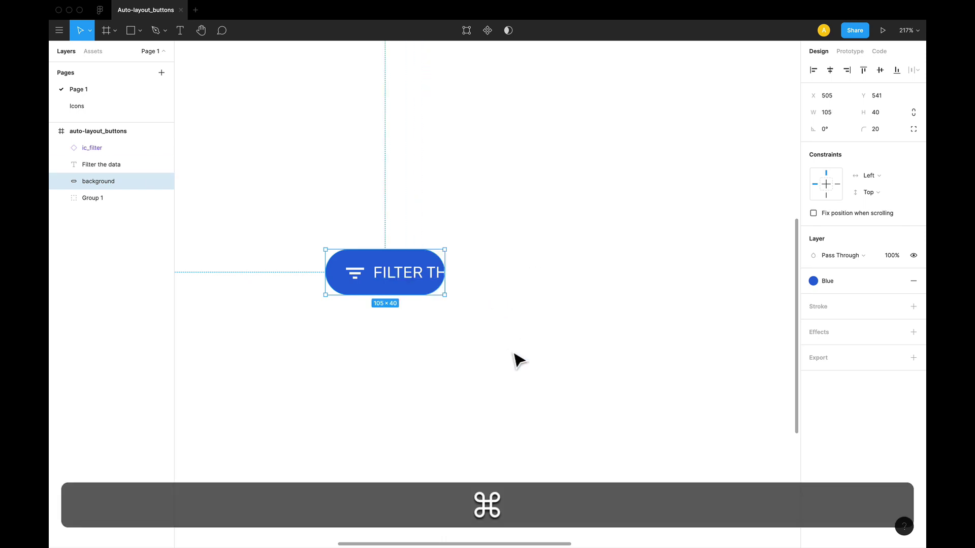
key("super+z")
key("super+z")
key("super+shift+z")
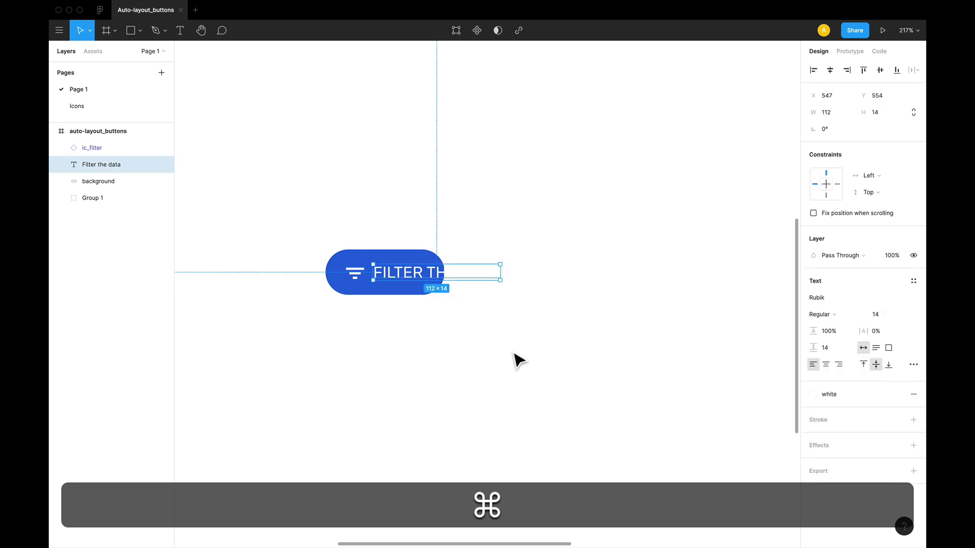
key("super+z")
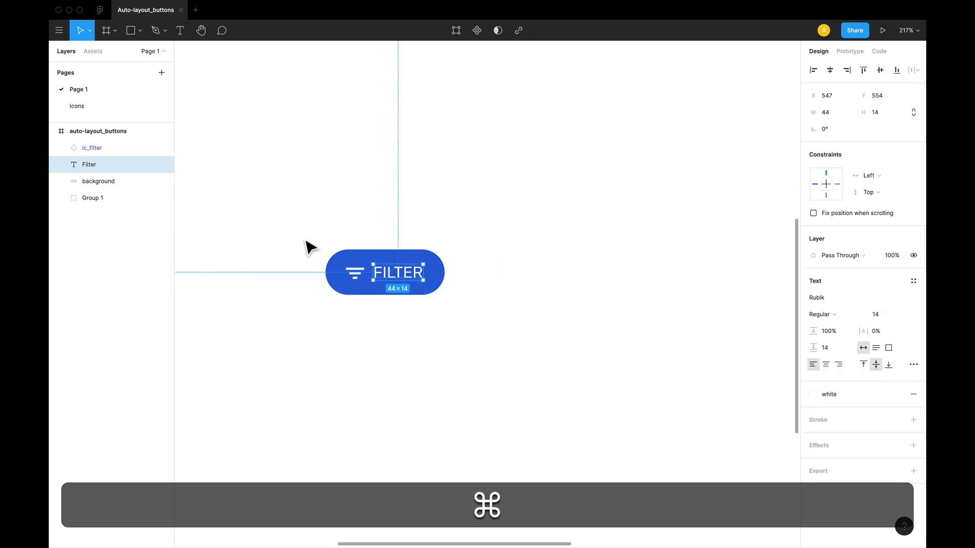
Wrap the icon, Filter label and background in an auto-layout frame and expand the frame's contents in the layers list
left_click(306, 247)
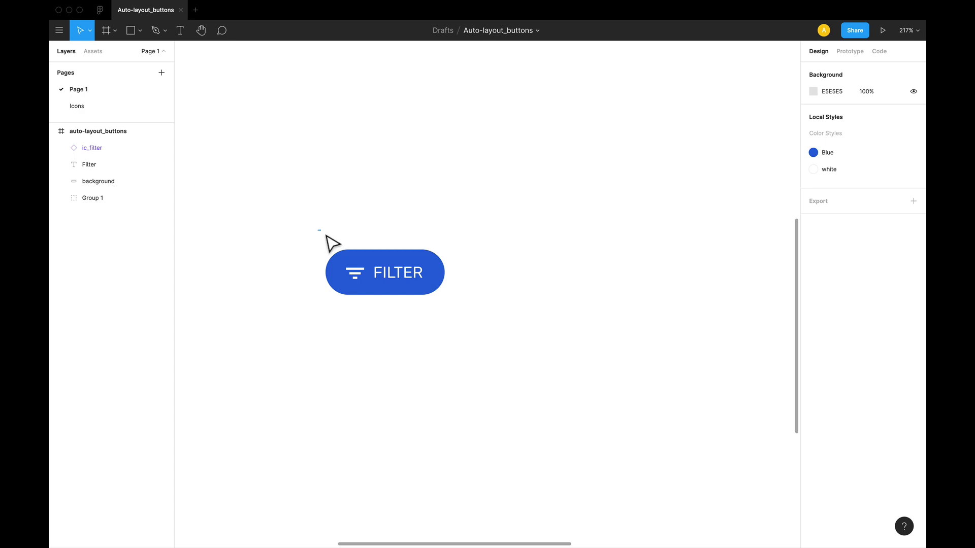
left_click_drag(318, 229, 451, 332)
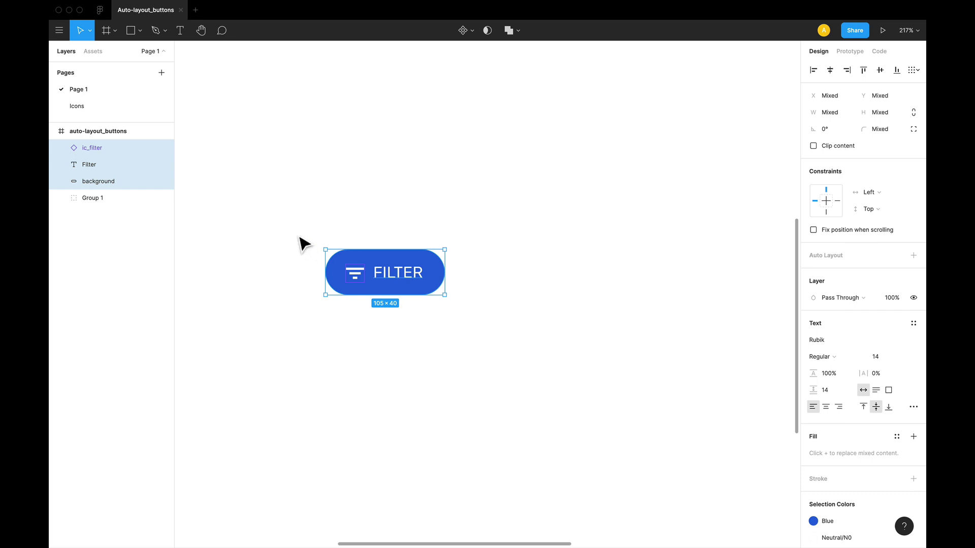
left_click_drag(289, 227, 442, 337)
key("shift+a")
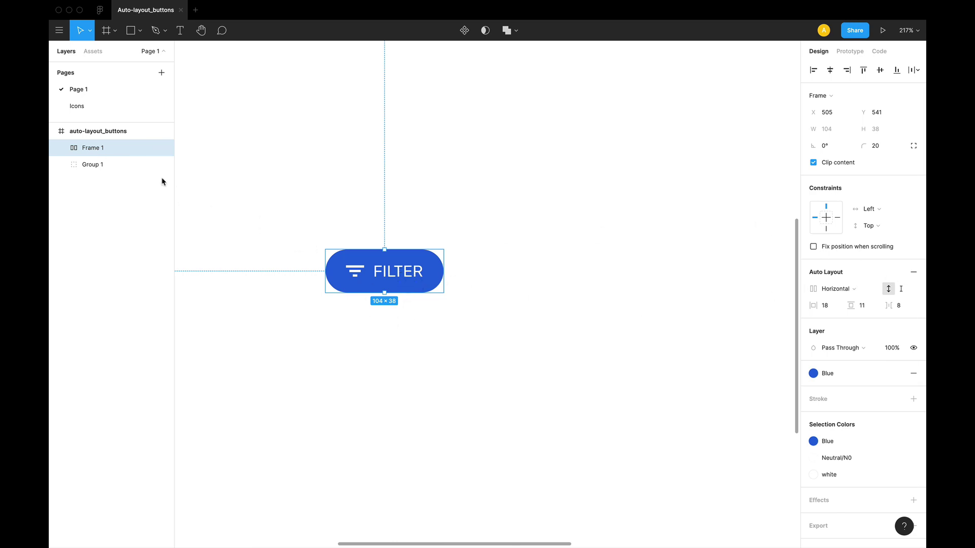
left_click(62, 148)
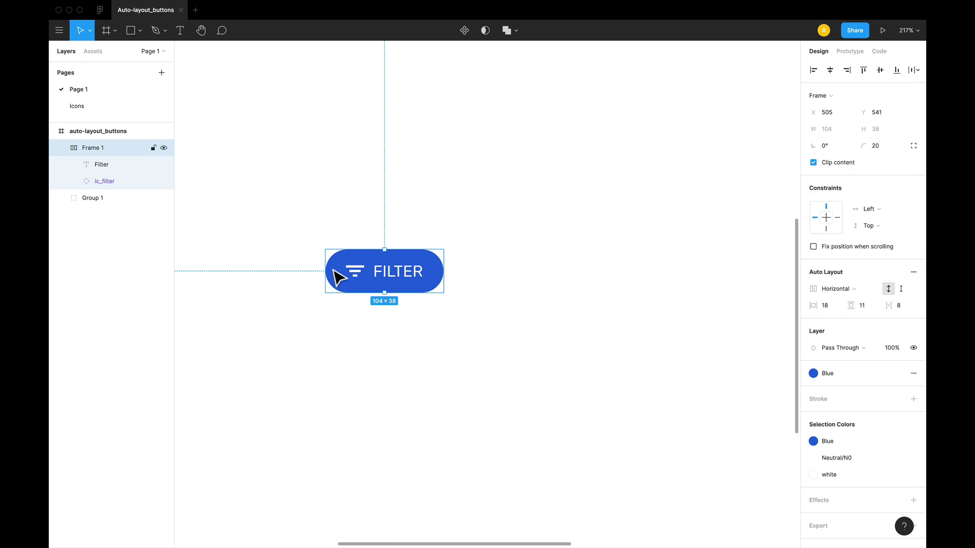
left_click_drag(295, 238, 391, 290)
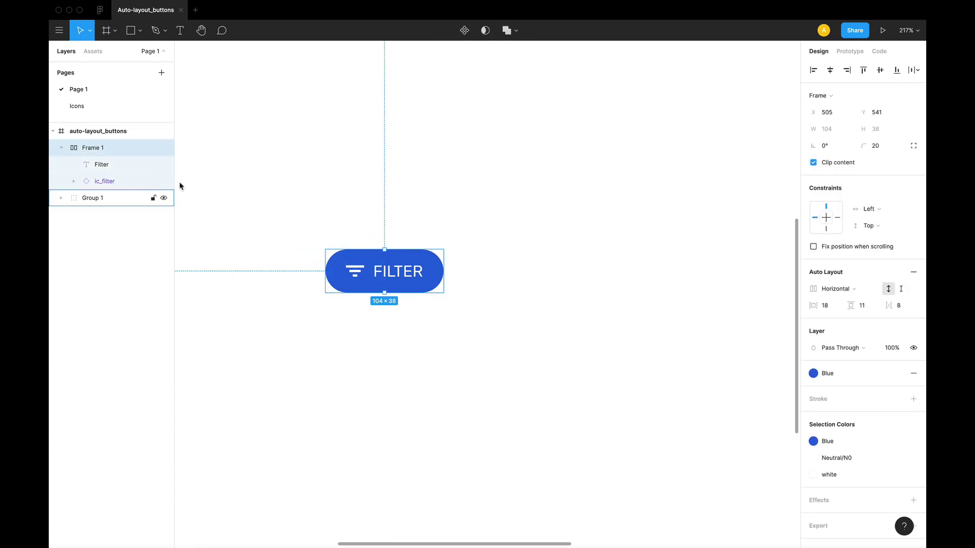
left_click(587, 342)
Extend the text of the auto-layout button's label to read "Filter this data"
left_click(408, 282, "super")
key("super+Return")
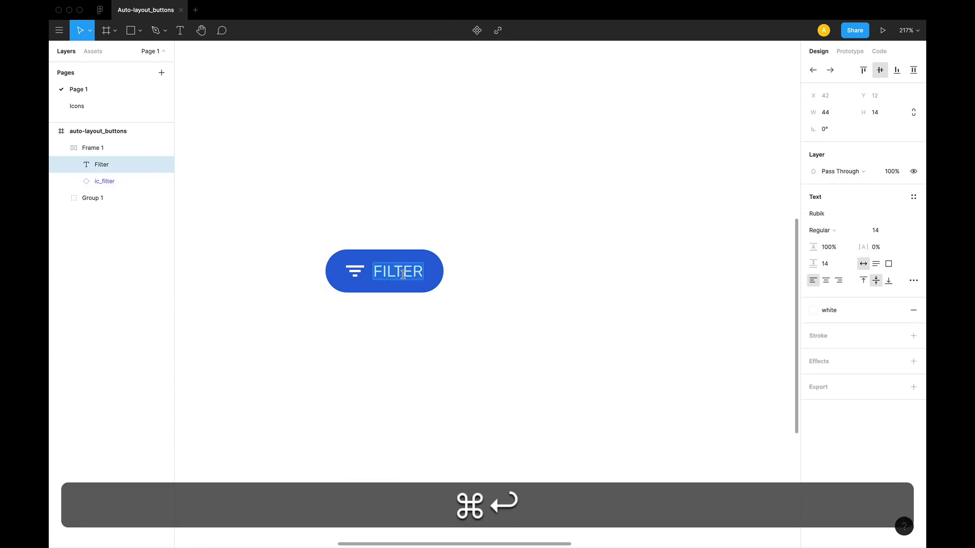
key("Right")
type("this data")
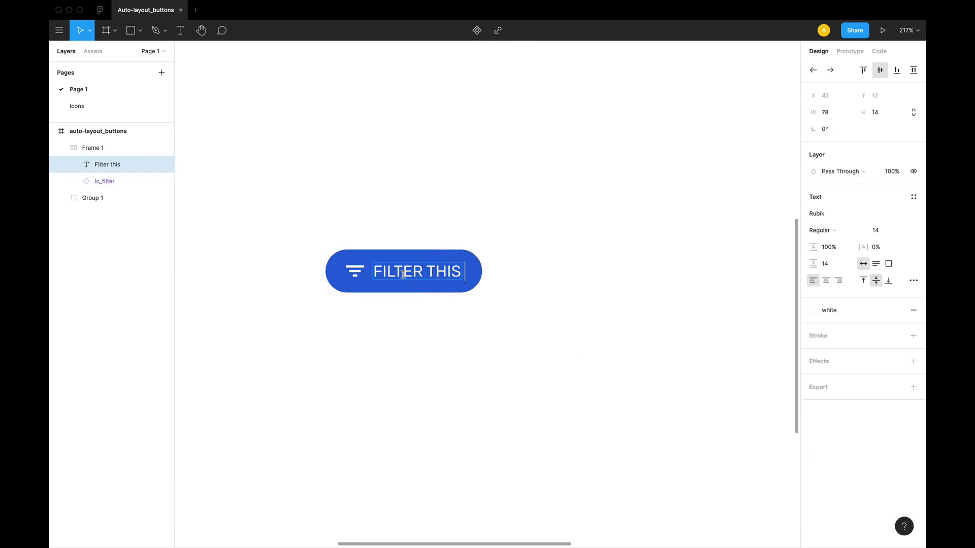
key("Escape")
left_click(526, 324)
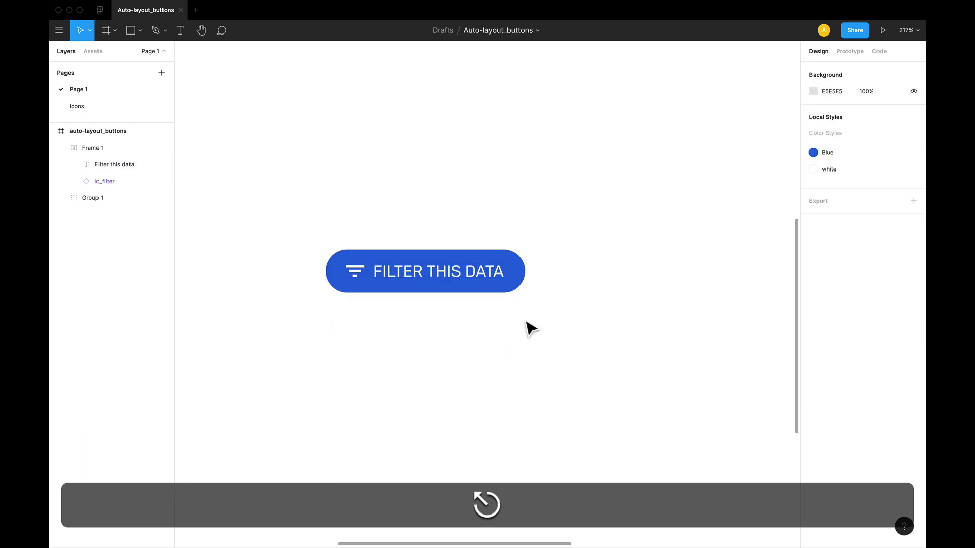
Set the button frame's auto-layout direction to Vertical so the icon sits above the label
left_click(459, 276)
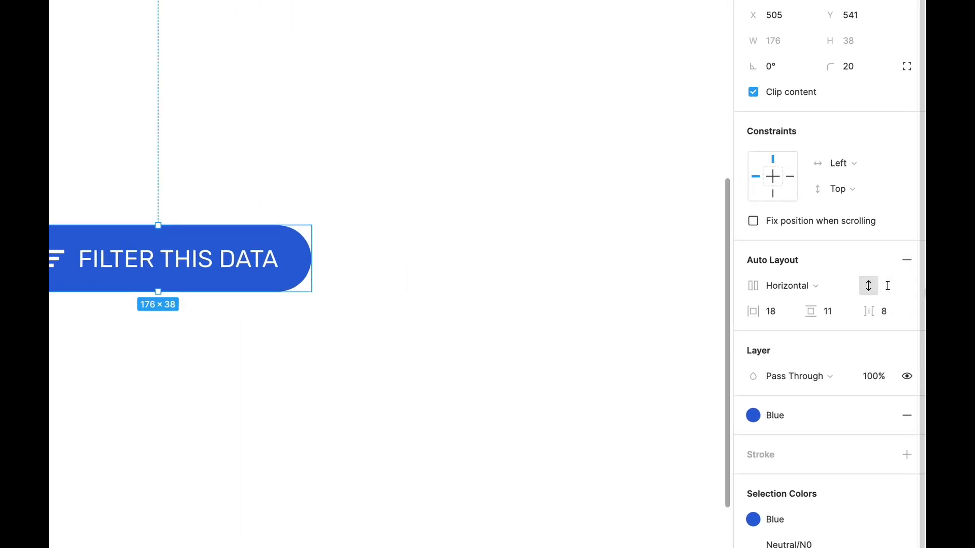
left_click(800, 282)
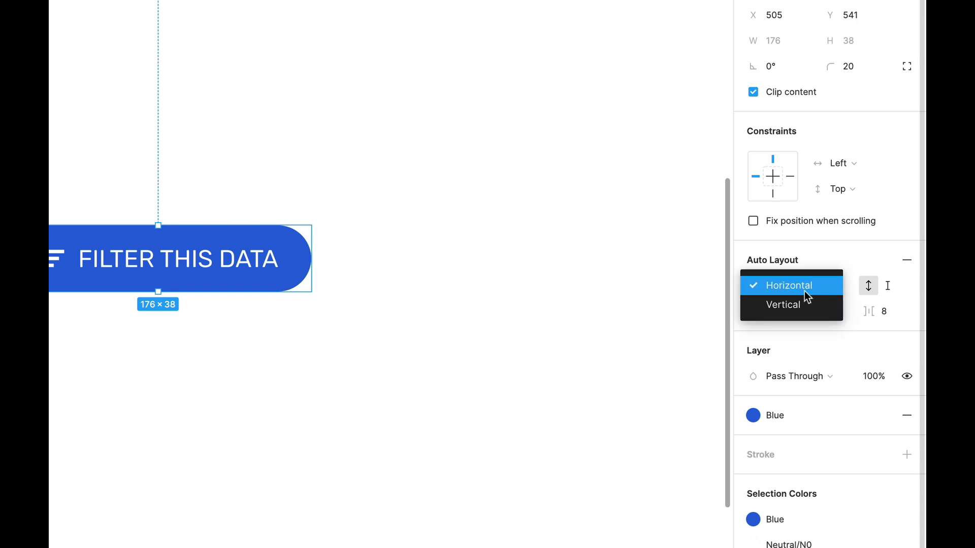
left_click(189, 266)
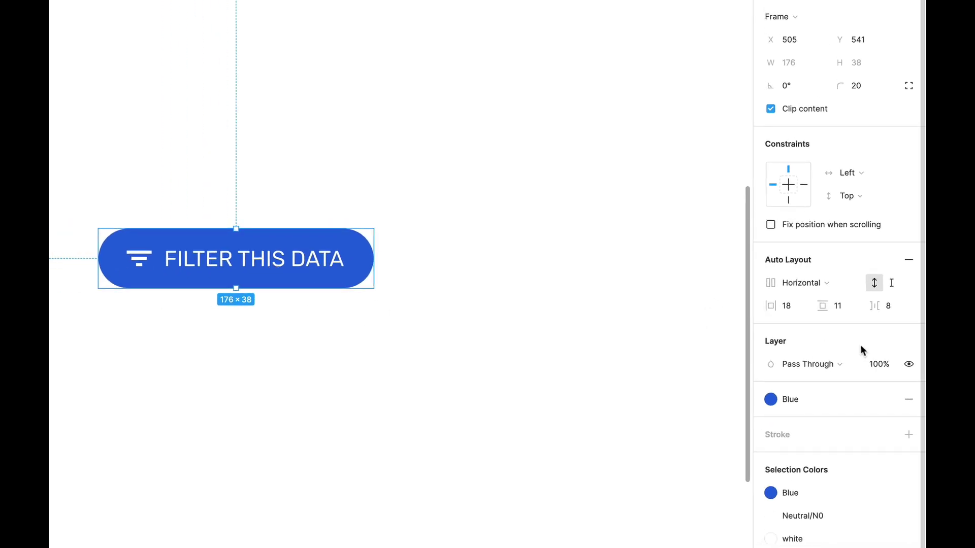
left_click(826, 288)
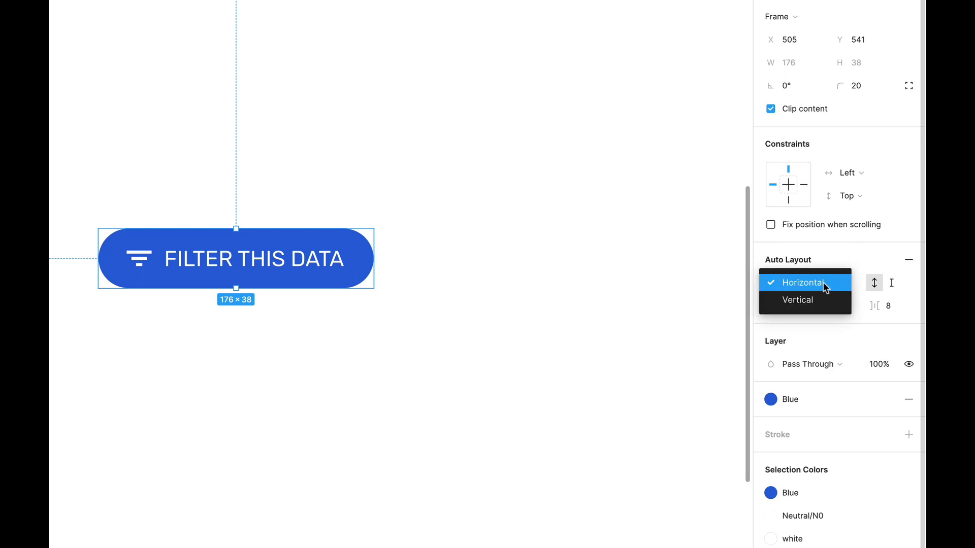
left_click(829, 300)
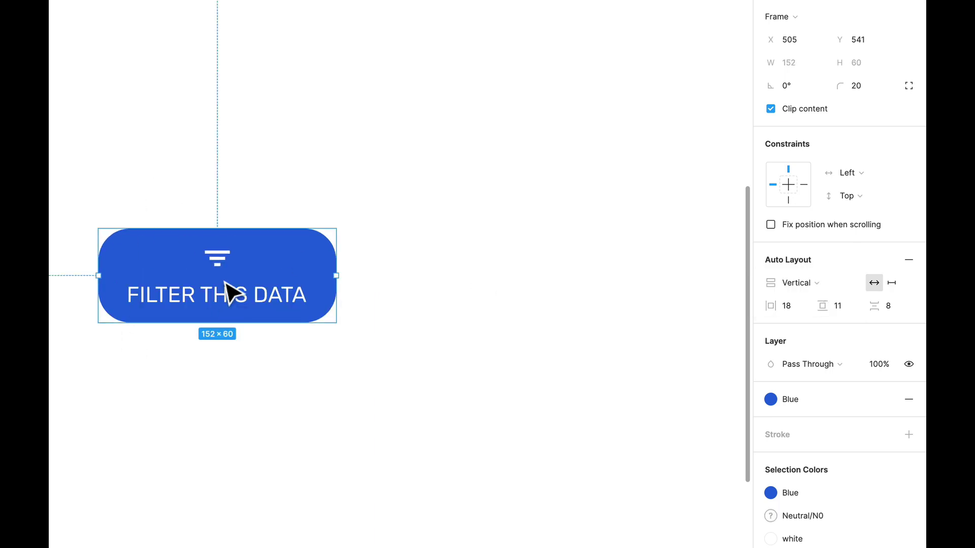
Return the button's auto-layout direction to Horizontal, trying Vertical once more before settling on Horizontal
left_click(796, 282)
left_click(825, 265)
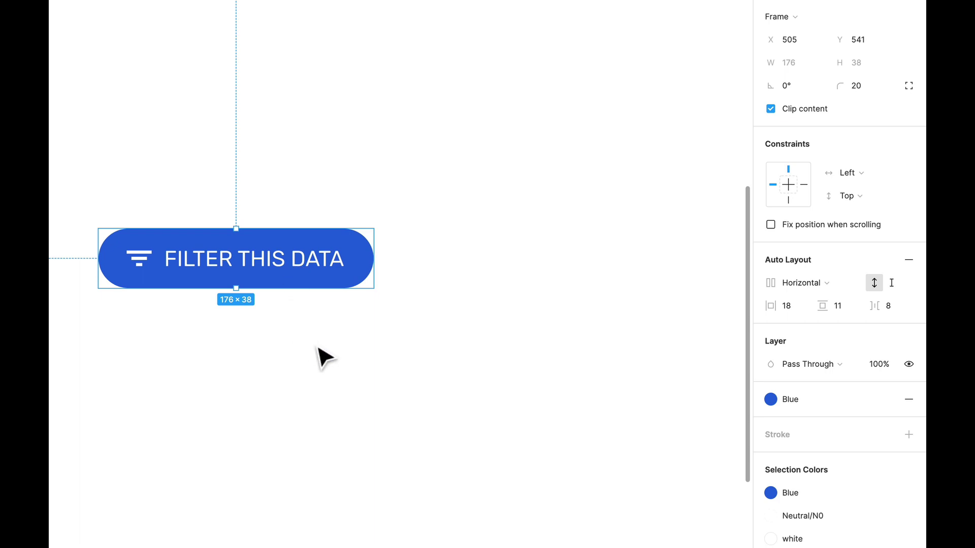
left_click(807, 282)
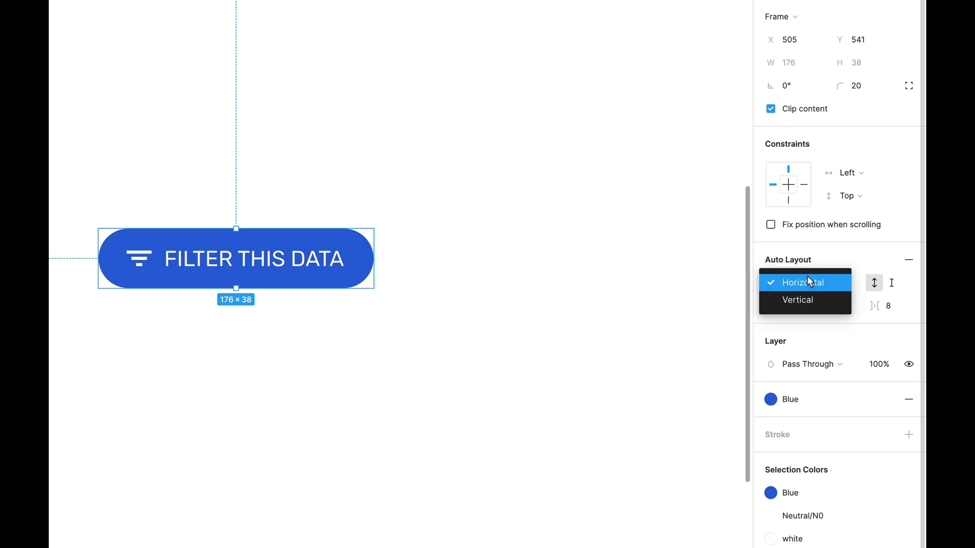
left_click(813, 301)
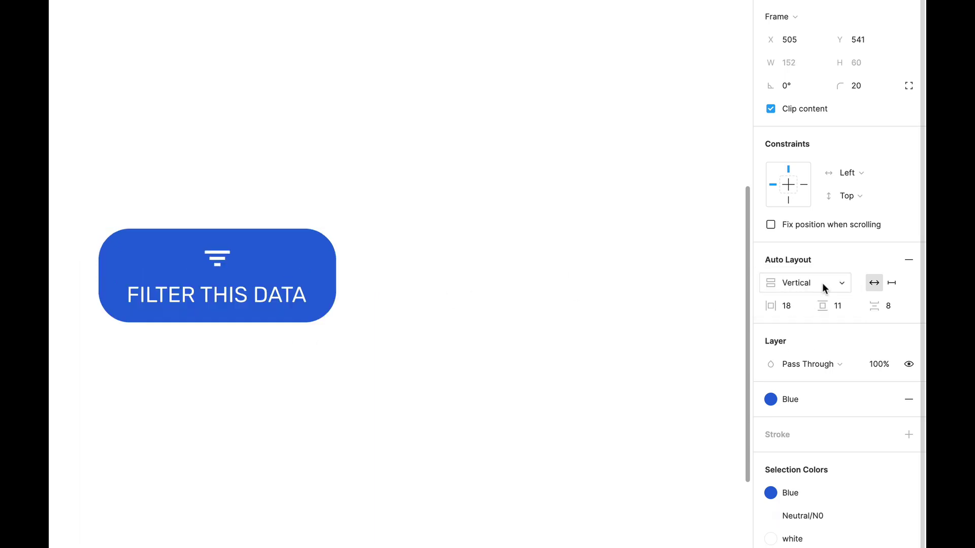
left_click(825, 288)
left_click(822, 270)
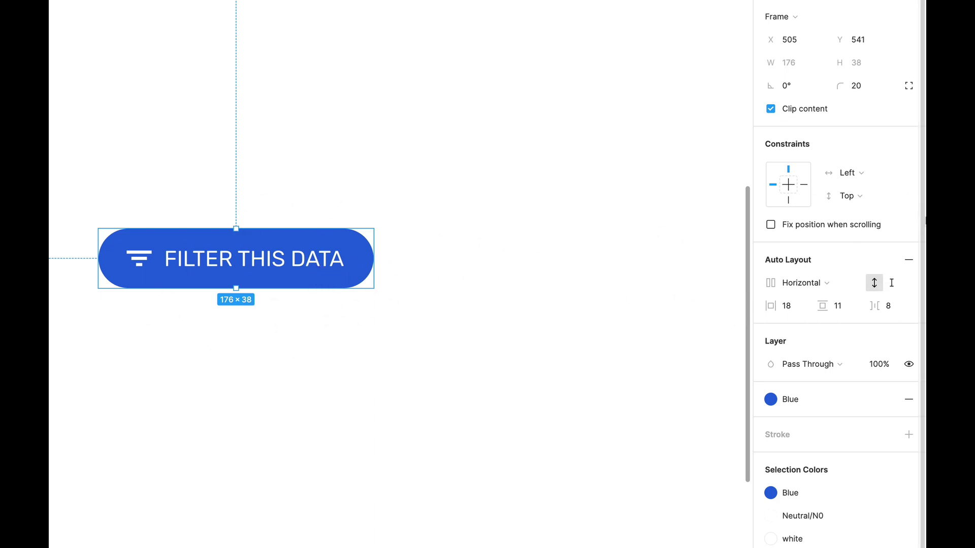
Switch the auto-layout button to a fixed height and add the extra line "MKA JDK AD" below its label text
left_click(892, 284)
double_click(317, 269)
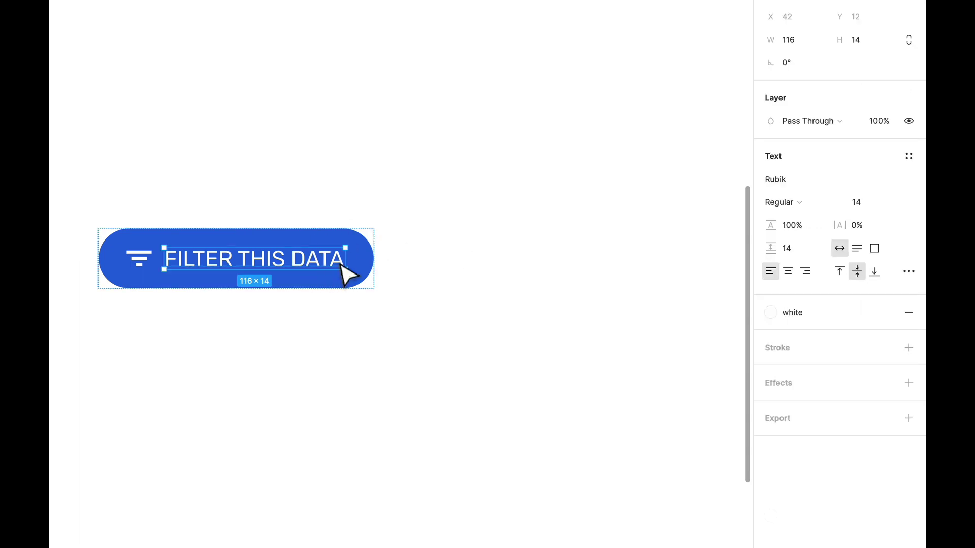
key("Return")
left_click(336, 260)
key("Return")
type("MKA JDK AD")
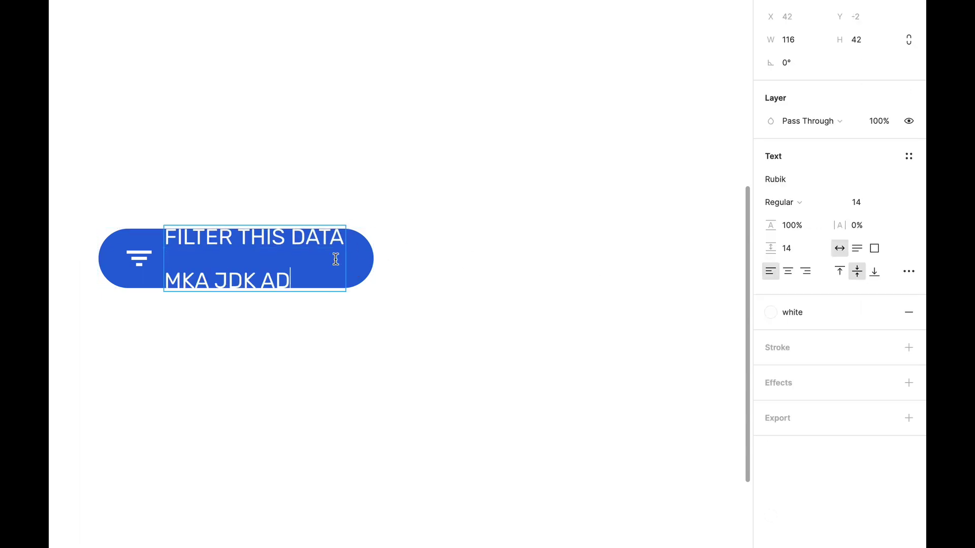
key("Escape")
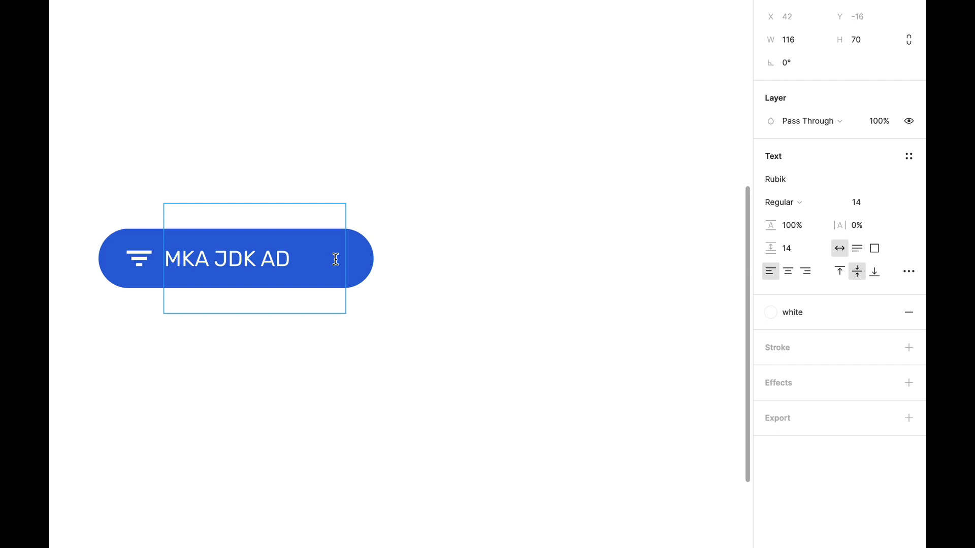
Undo the extra label text and set the button frame's height back to automatic
key("ctrl+z")
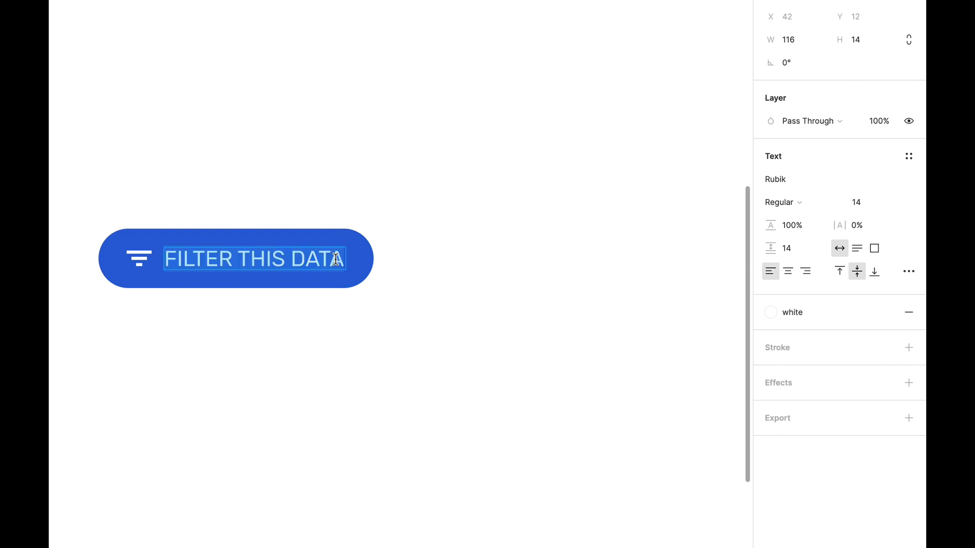
key("Escape")
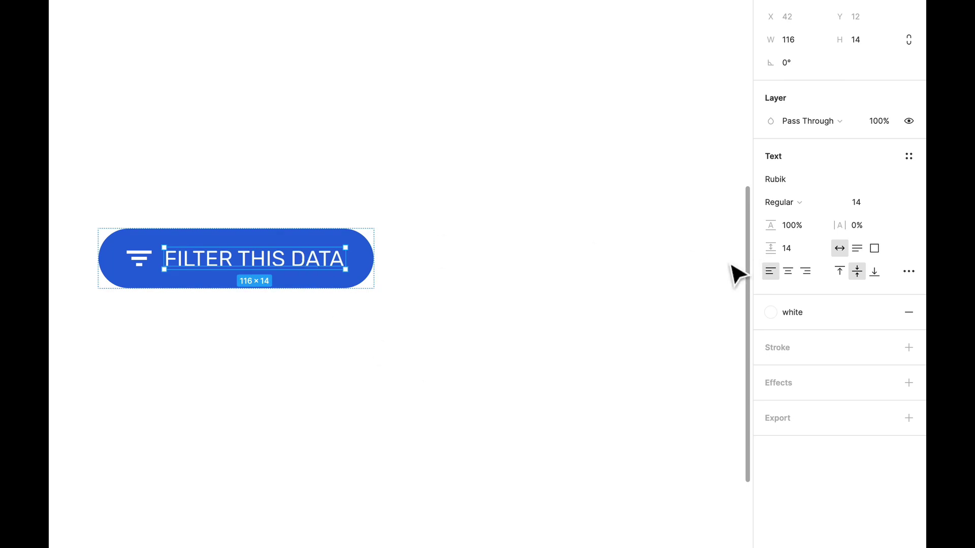
left_click(209, 217)
left_click(229, 250)
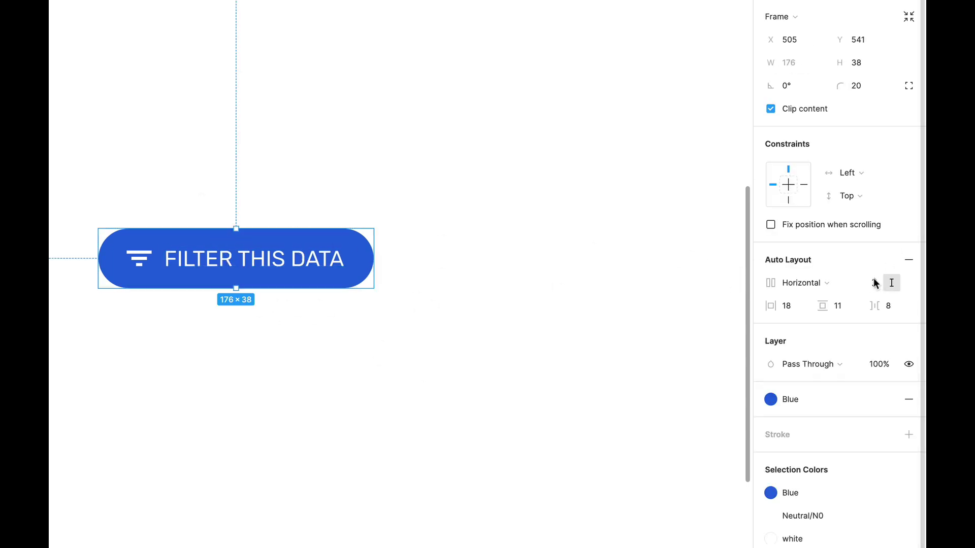
Add the extra line "ADKJA D" below the button's label text, and undo the addition
double_click(287, 262)
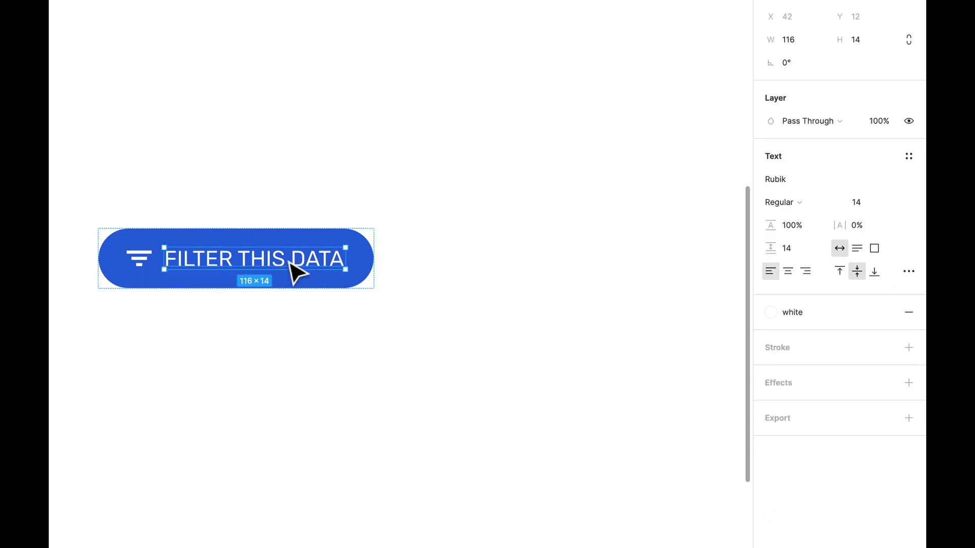
double_click(284, 259)
key("Right")
key("Return")
type("ADKJA D")
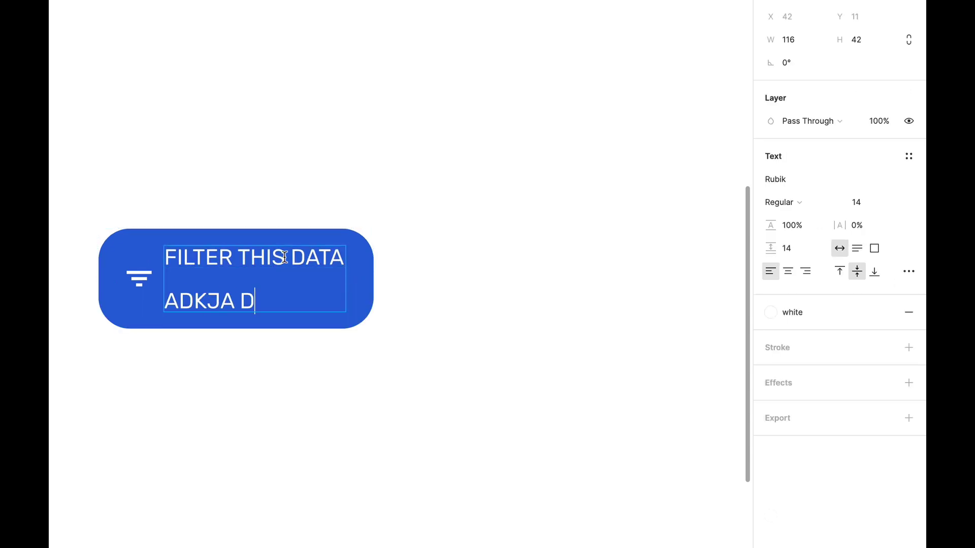
key("ctrl+z")
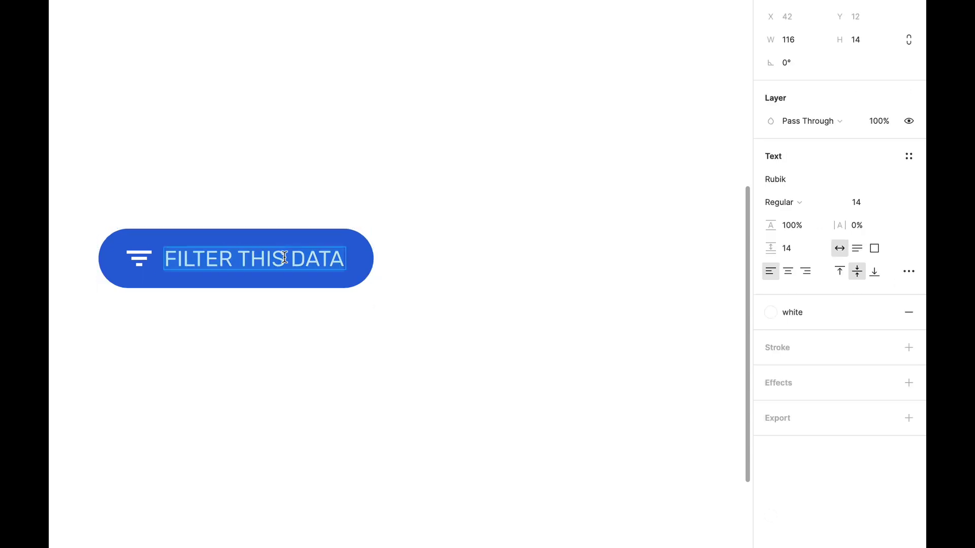
key("Escape")
left_click(403, 218)
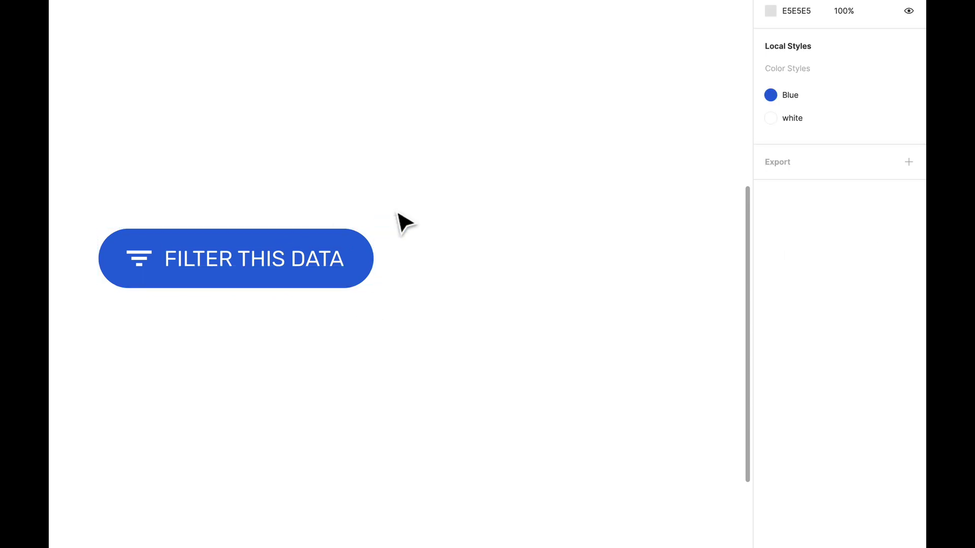
Set the button frame's horizontal auto-layout padding to 12
left_click(287, 282)
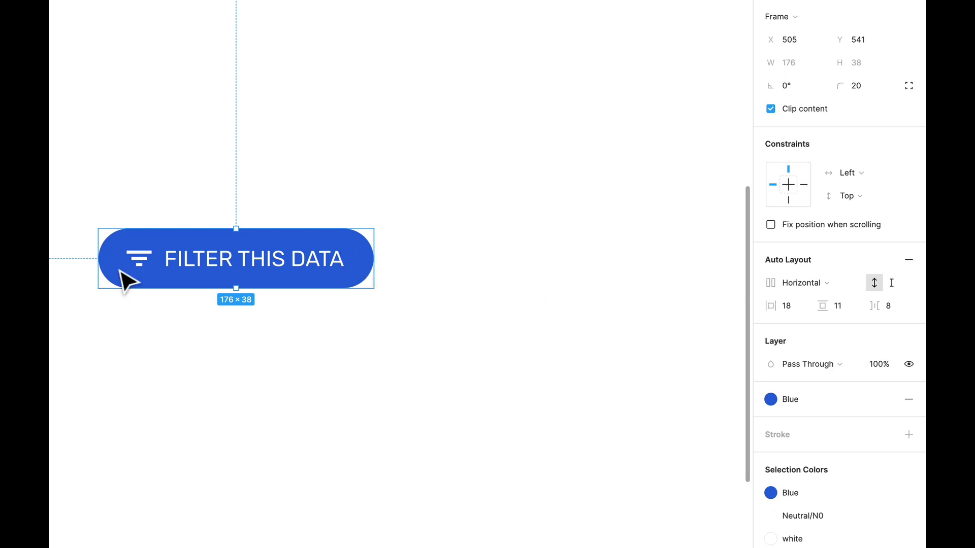
mouse_move(770, 306)
left_mouse_down()
mouse_move(732, 305)
mouse_move(810, 305)
mouse_move(768, 306)
left_mouse_up()
left_click(784, 313)
type("12")
key("Return")
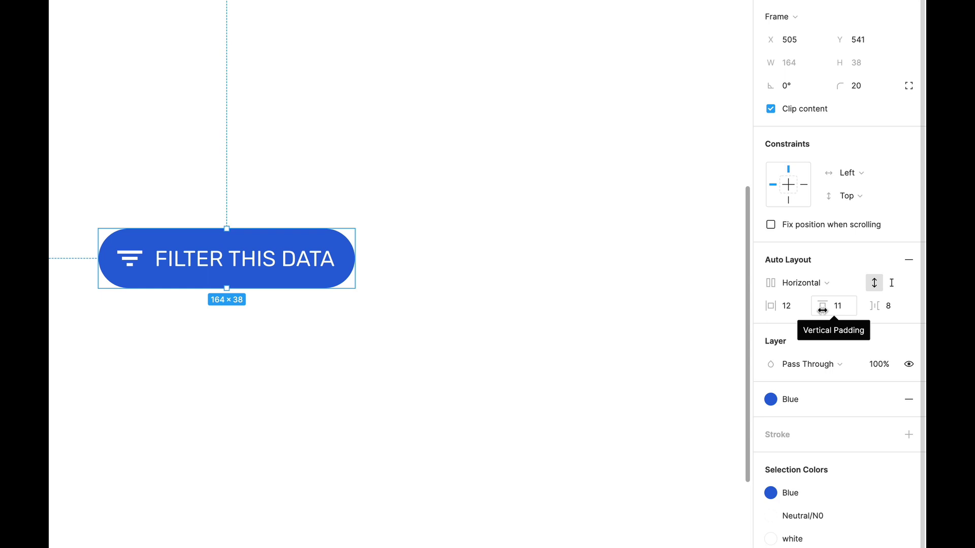
Set the button frame's vertical auto-layout padding to 12, trying 10 first
mouse_move(822, 307)
left_mouse_down()
mouse_move(807, 311)
mouse_move(838, 309)
mouse_move(822, 309)
left_mouse_up()
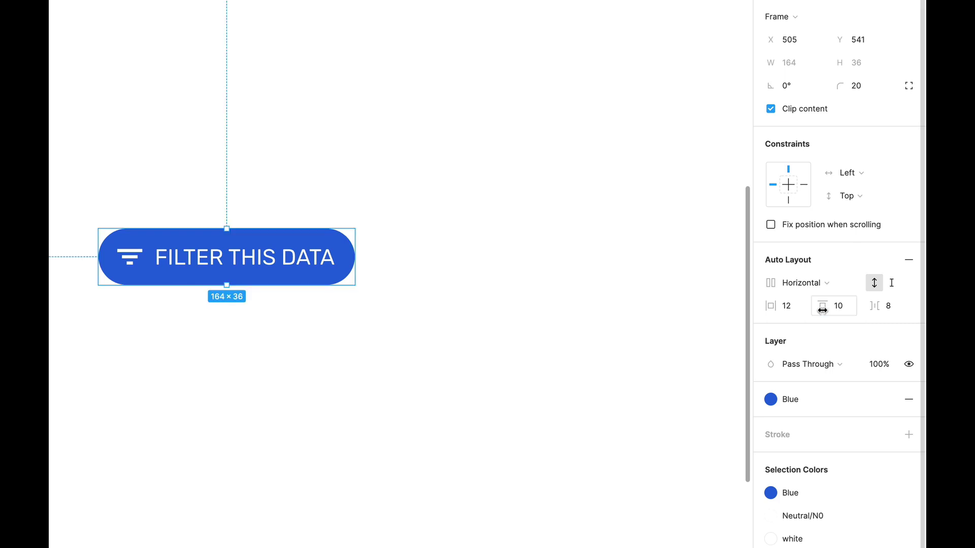
left_click(843, 311)
type("12")
key("Return")
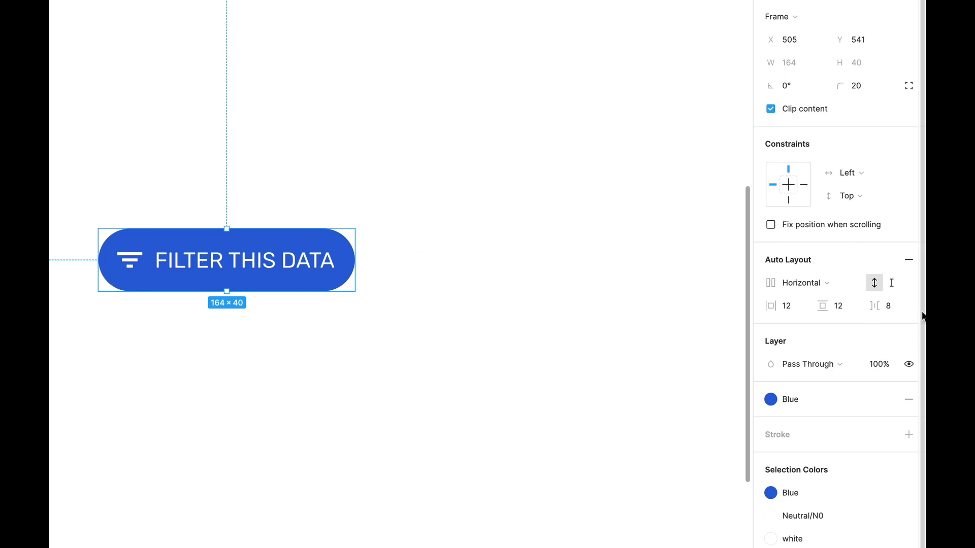
Set the spacing between the button's icon and label to 12, briefly trying 10 before settling on 12
left_click(889, 306)
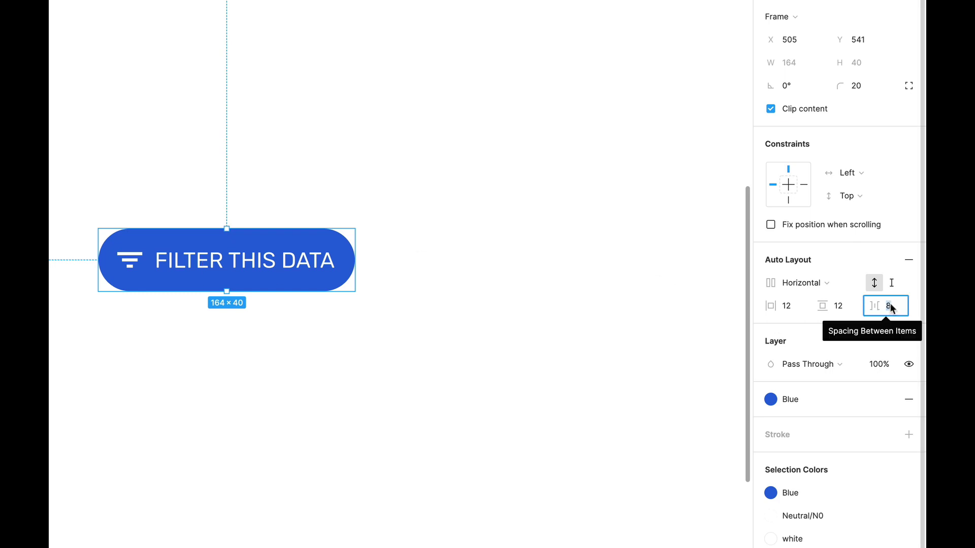
type("12")
key("Return")
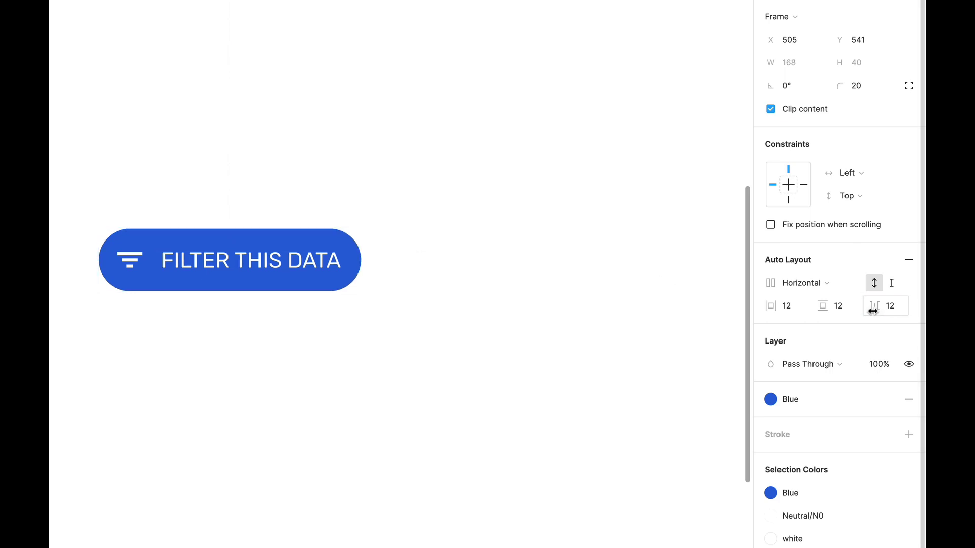
mouse_move(870, 311)
left_mouse_down()
mouse_move(835, 312)
mouse_move(894, 311)
mouse_move(855, 312)
mouse_move(870, 314)
left_mouse_up()
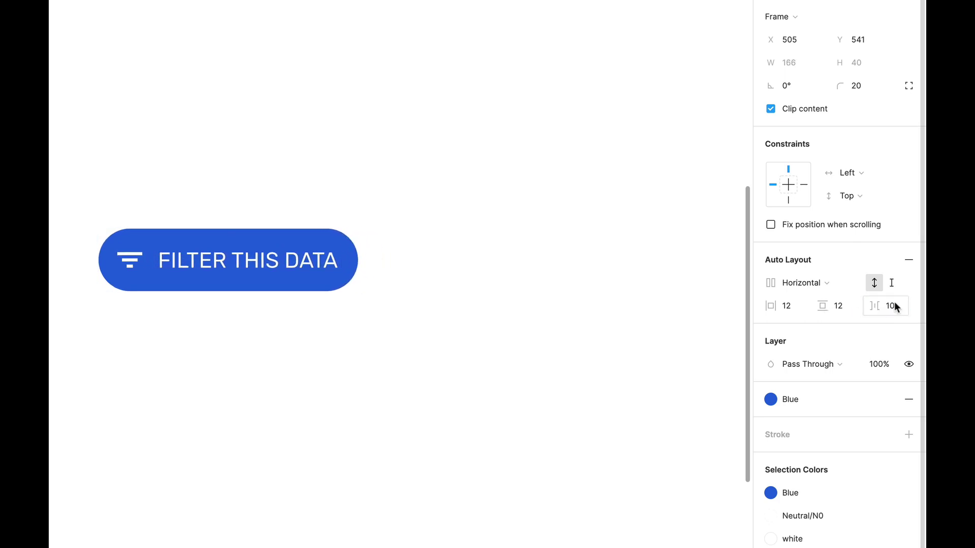
left_click(895, 310)
type("12")
key("Return")
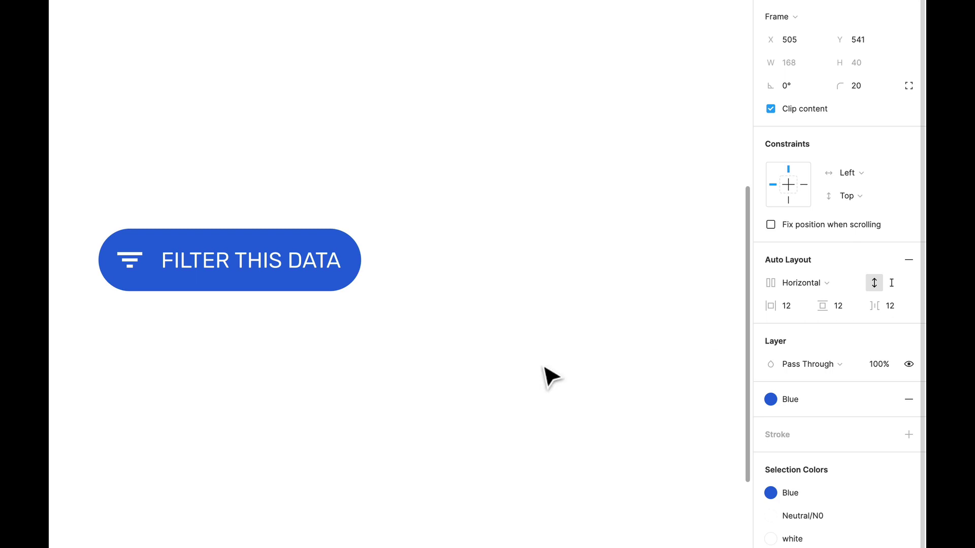
left_click(427, 387)
Duplicate the label text inside the auto-layout button and delete the copy
left_click(212, 272)
left_click(211, 272)
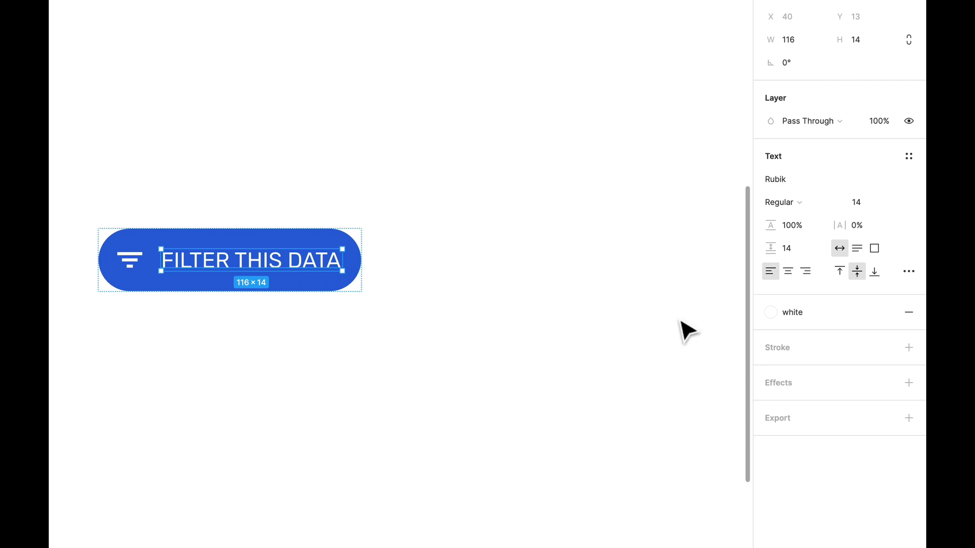
left_click(404, 321)
left_click(288, 255)
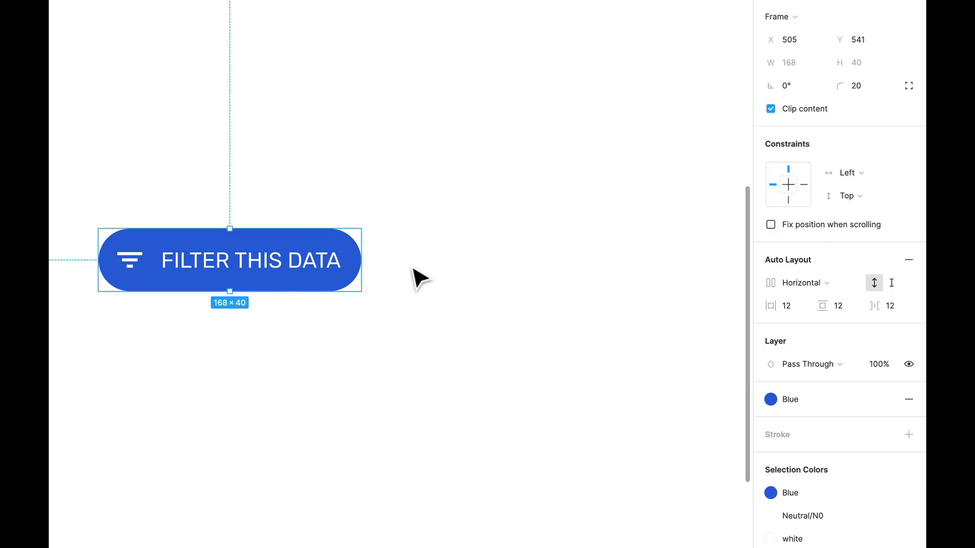
double_click(279, 261)
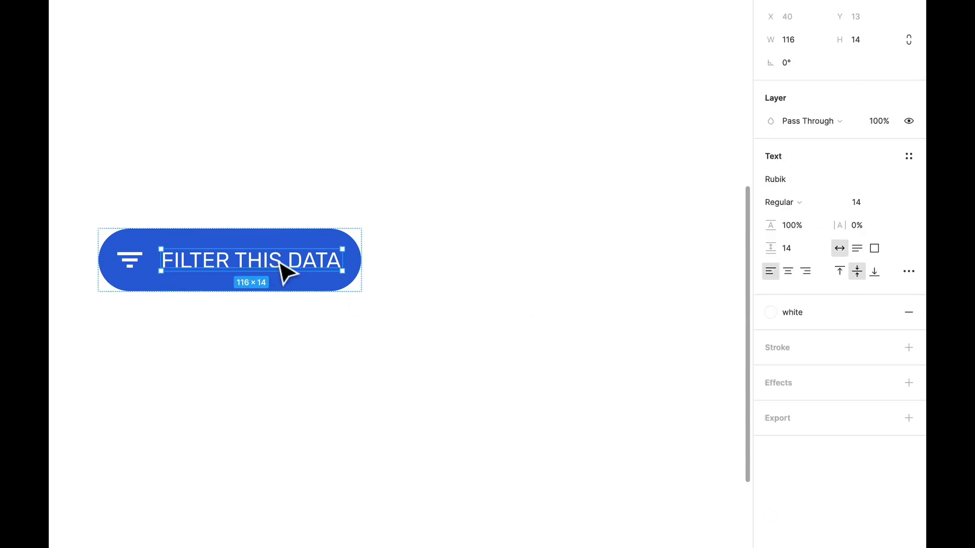
key("ctrl+d")
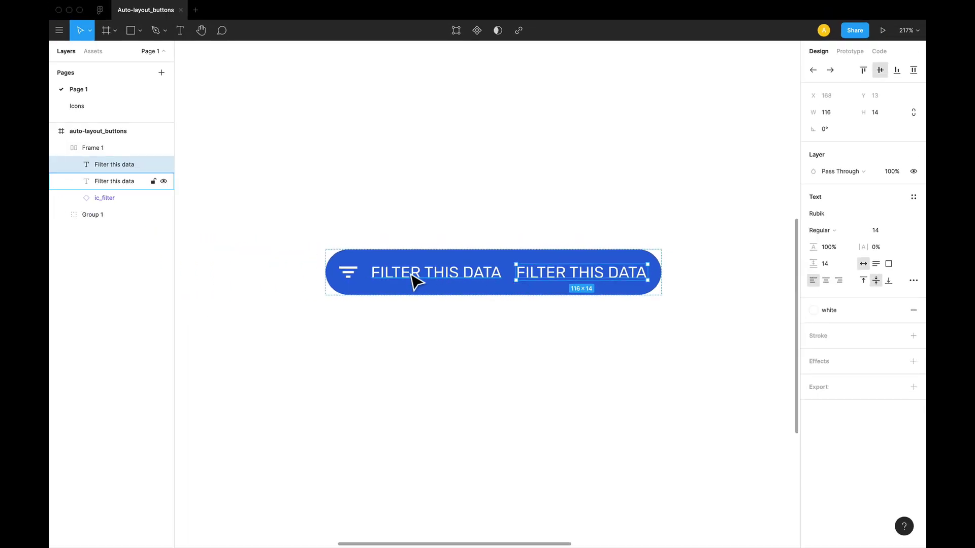
key("Delete")
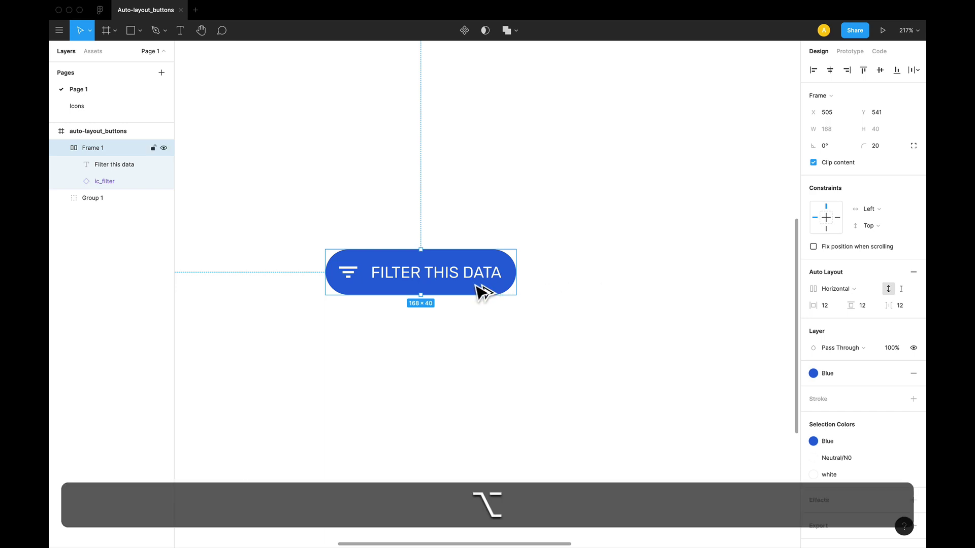
Duplicate the button directly below the original at Y 612 and change the copy's label to "Export"
left_click_drag(479, 285, 481, 363)
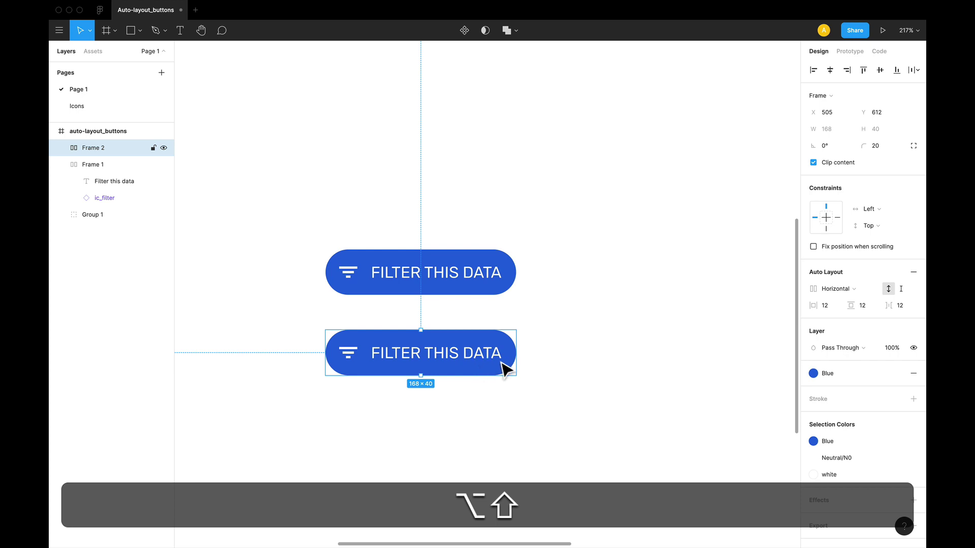
left_click(500, 361, "alt+shift")
left_click(412, 359, "alt+shift")
double_click(413, 365)
double_click(433, 365)
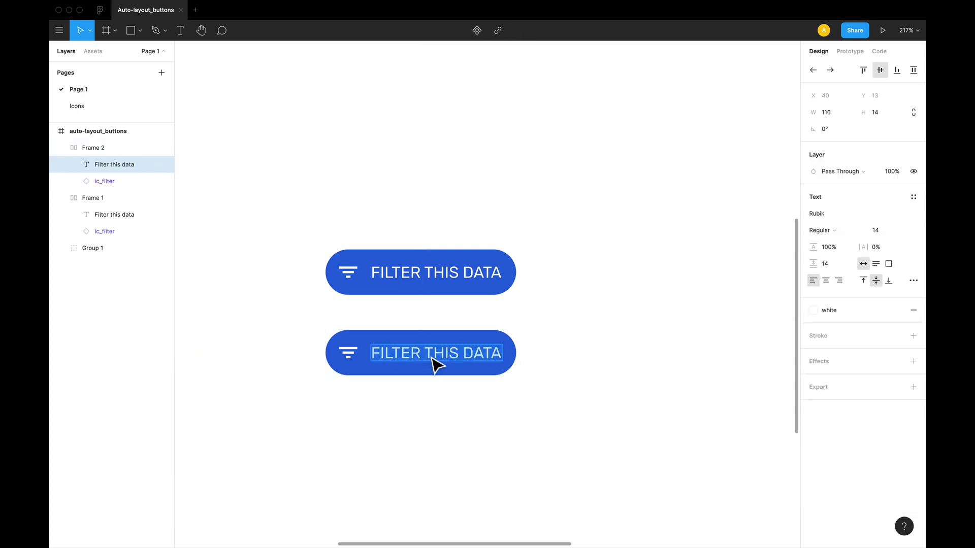
key("shift")
type("Export")
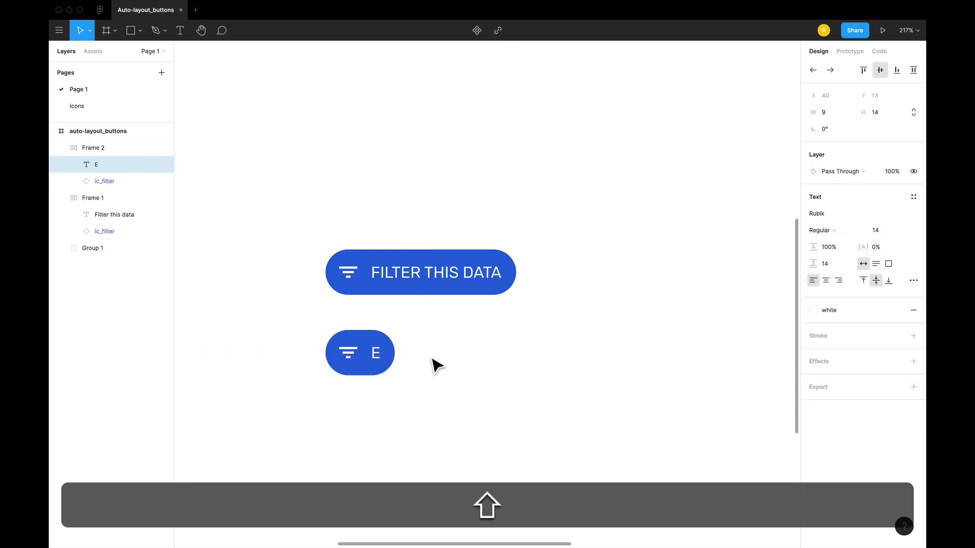
key("Escape")
key("Escape")
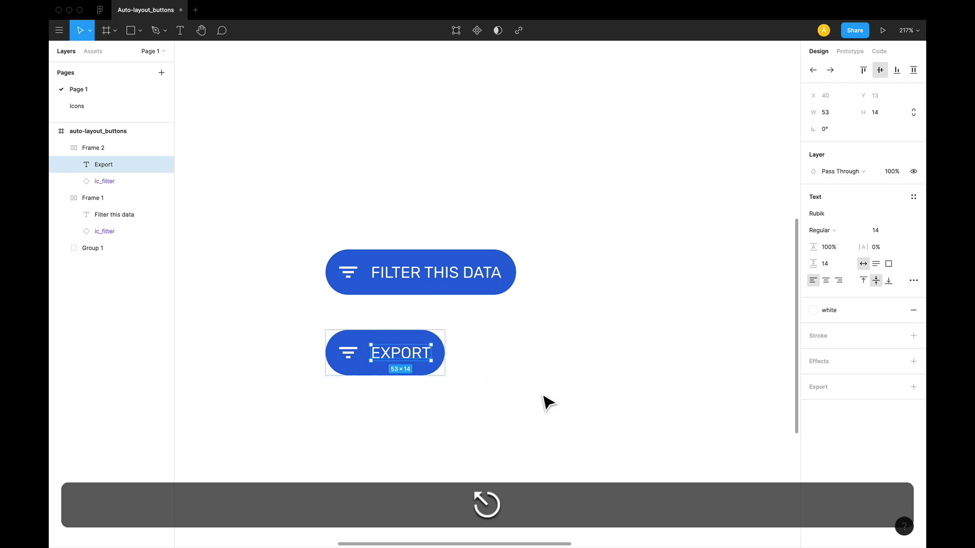
Swap the Export button's icon instance to ic_export
left_click(347, 352)
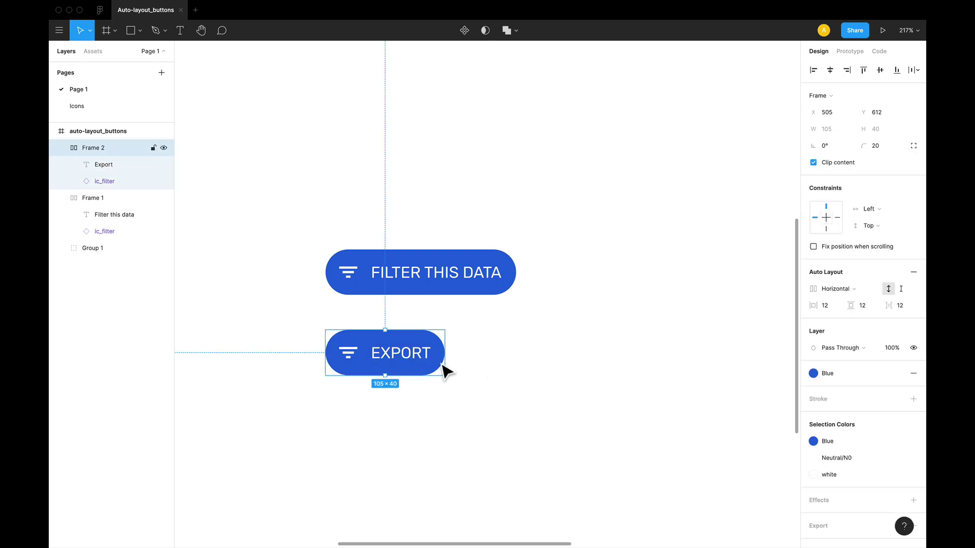
left_click(352, 358)
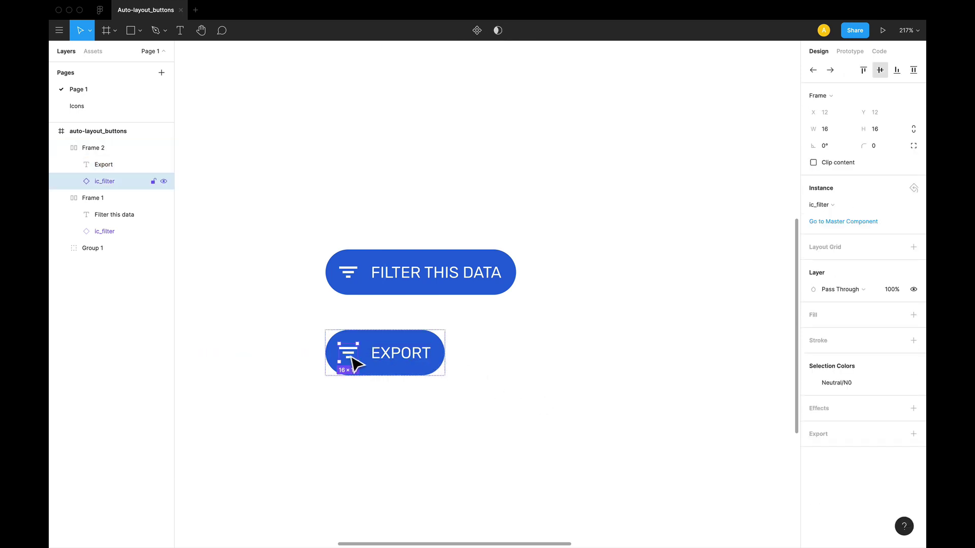
left_click(826, 205)
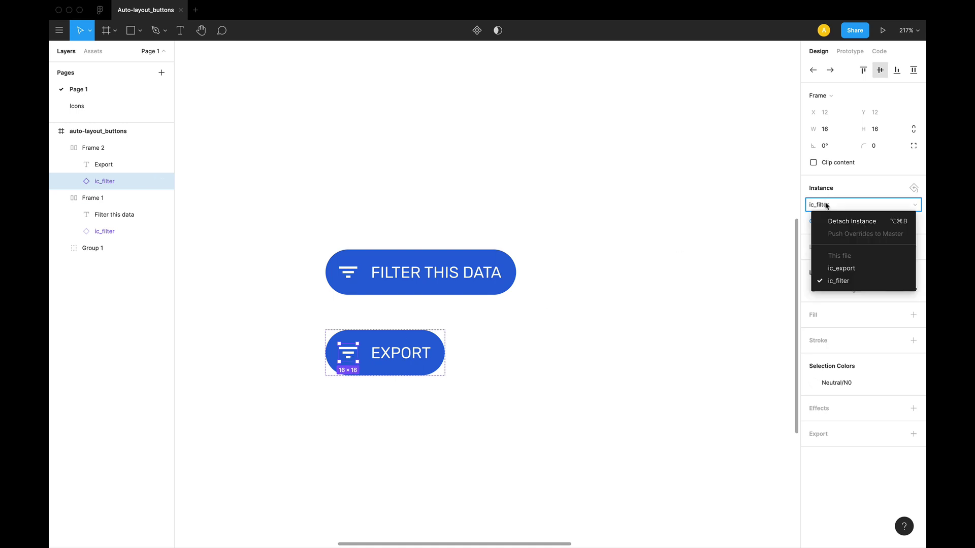
left_click(843, 268)
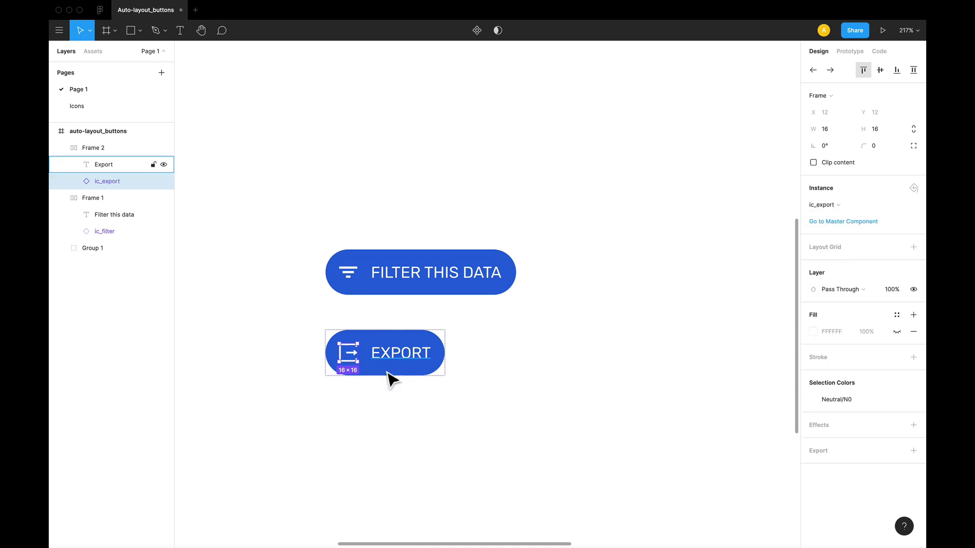
left_click(441, 417)
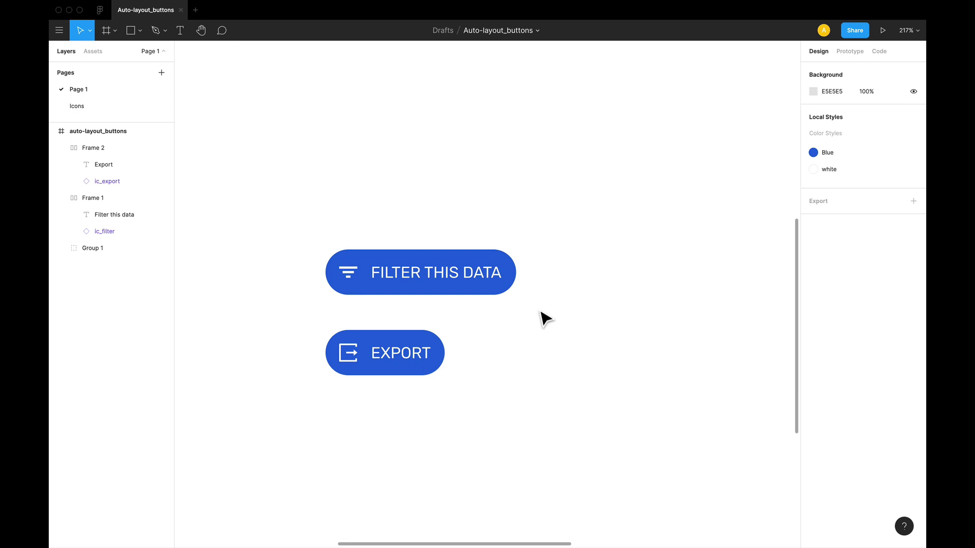
Convert the Filter This Data button frame into a component and rename it "button"
left_click(450, 289)
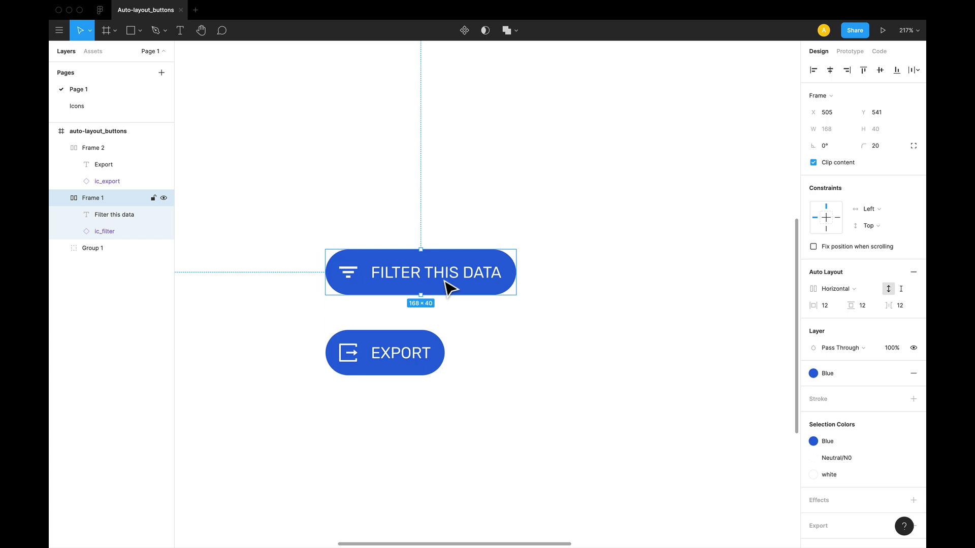
key("super+alt+k")
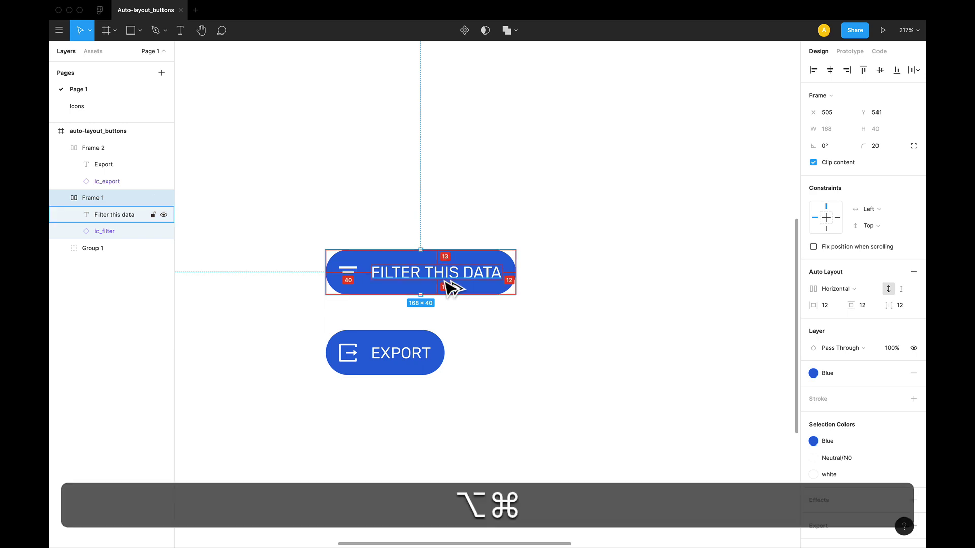
left_click(548, 288)
left_click(429, 289)
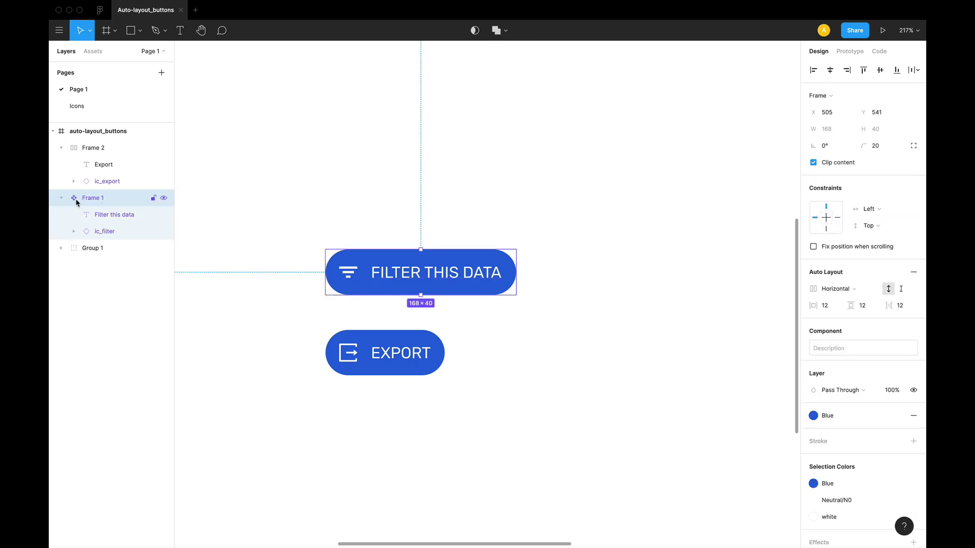
double_click(97, 203)
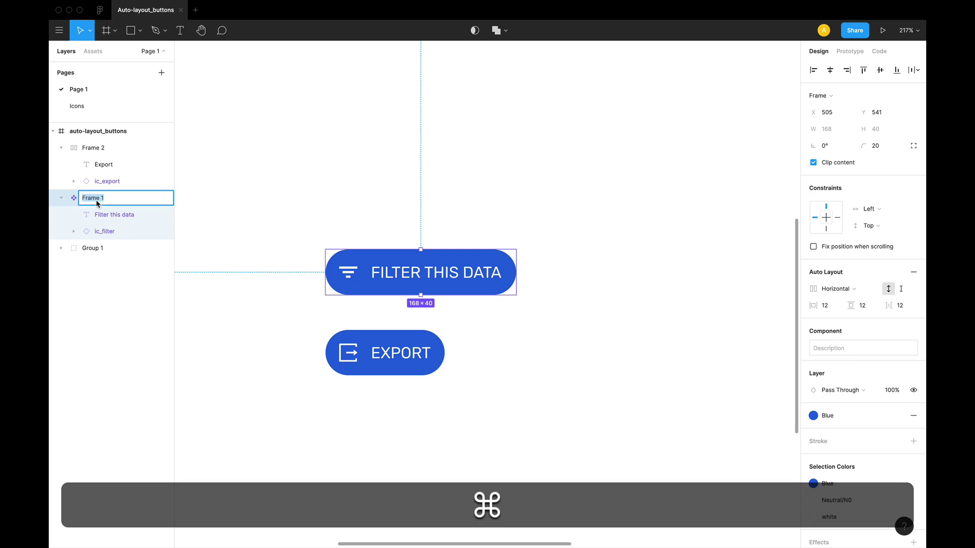
type("button")
key("Return")
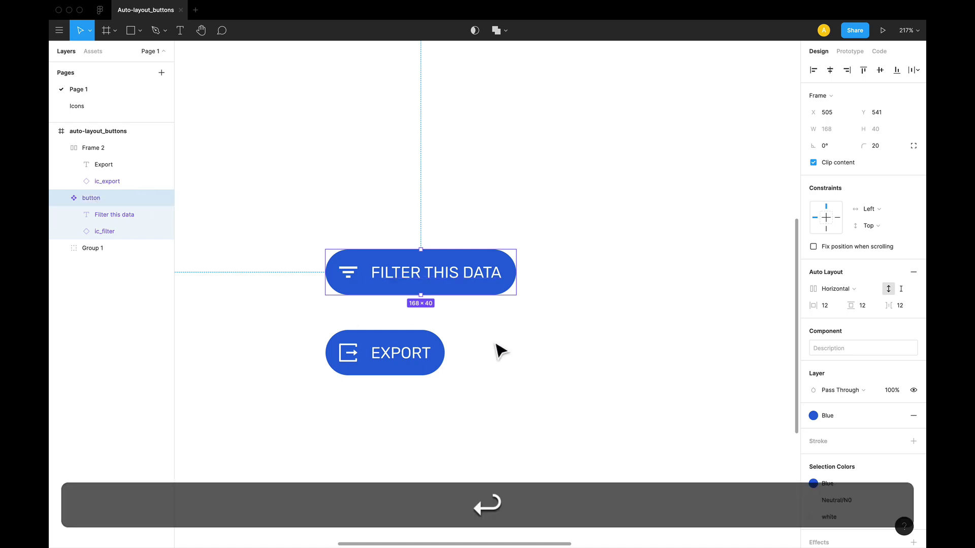
Place an instance of the button component beside the original in the same row, at X 701, Y 541
key("alt")
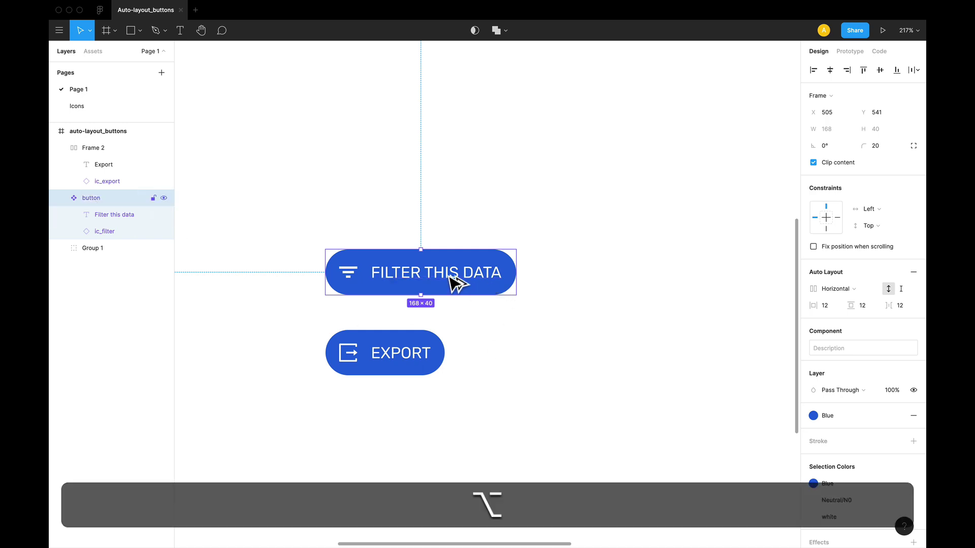
left_click_drag(451, 279, 679, 283)
scroll(675, 285, "right", 1)
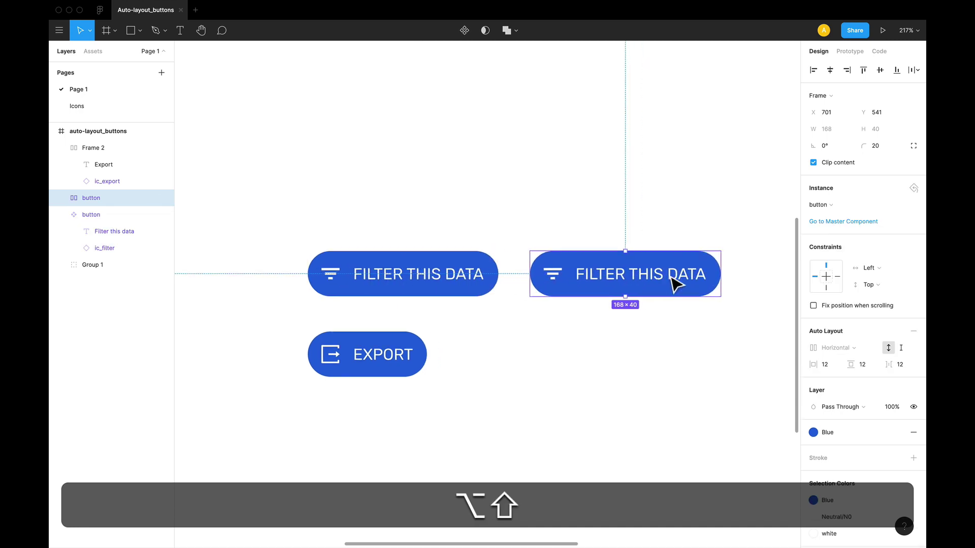
scroll(675, 284, "right", 1)
left_click(584, 365)
Change the label of the button instance beside the main component to "Export"
key("super")
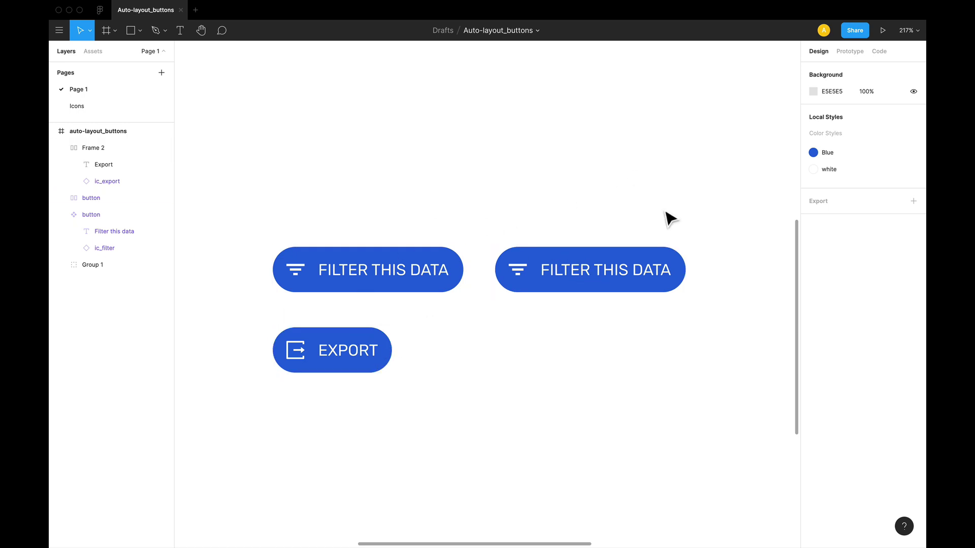
double_click(625, 279)
double_click(625, 279)
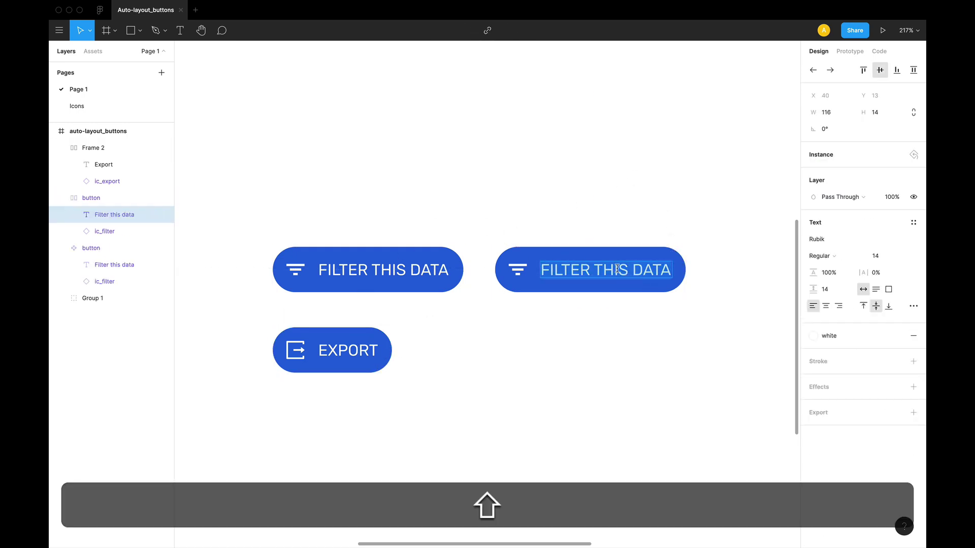
type("Export")
key("Escape")
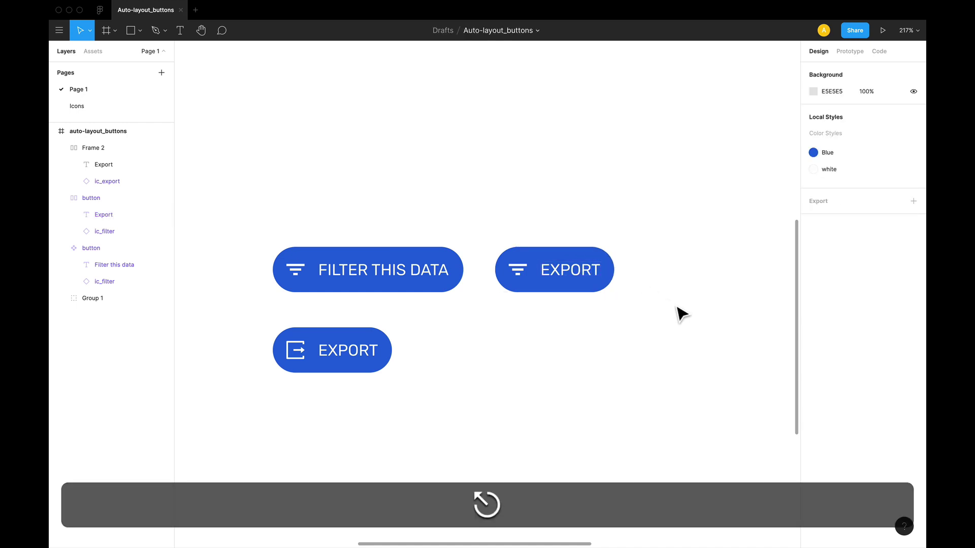
Swap the nested icon in the button instance beside the main component to ic_export
double_click(518, 274)
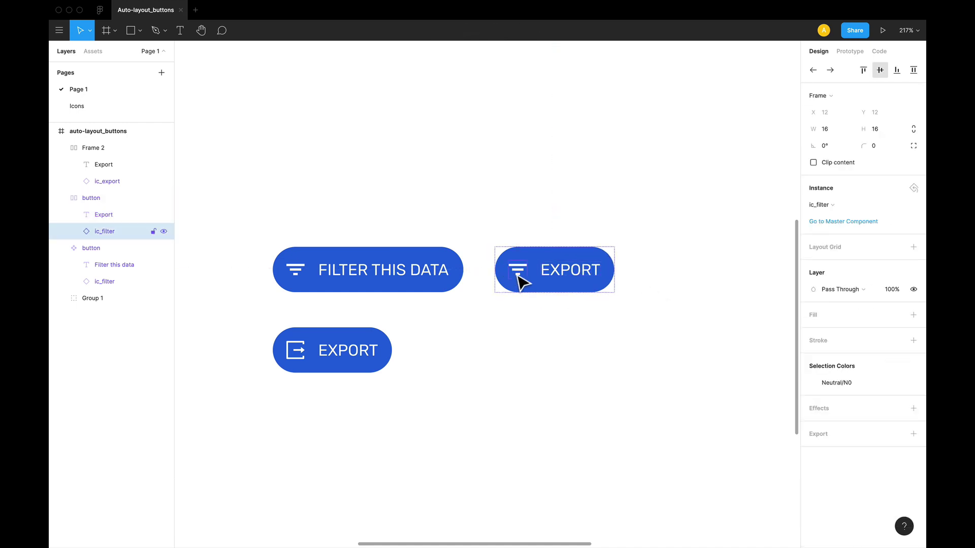
left_click(835, 206)
mouse_move(850, 280)
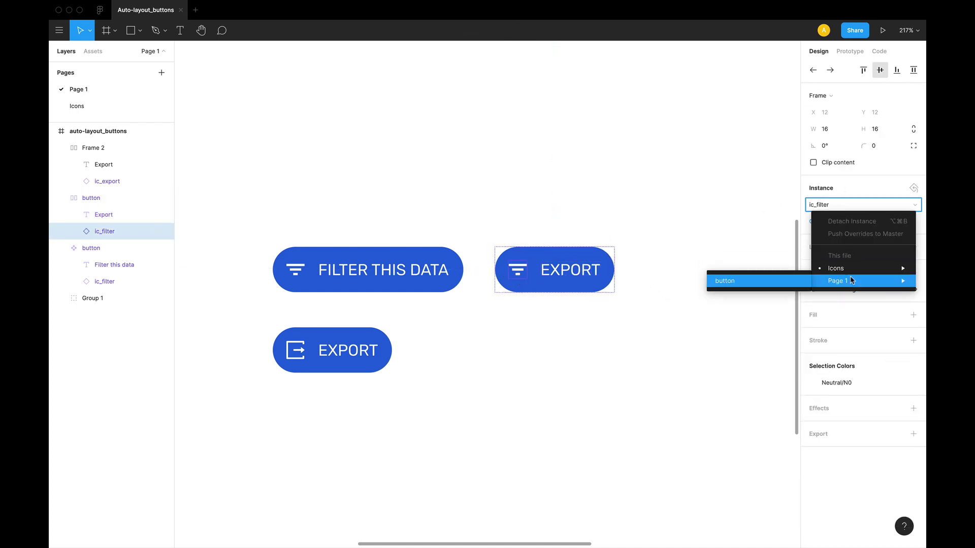
left_click(751, 268)
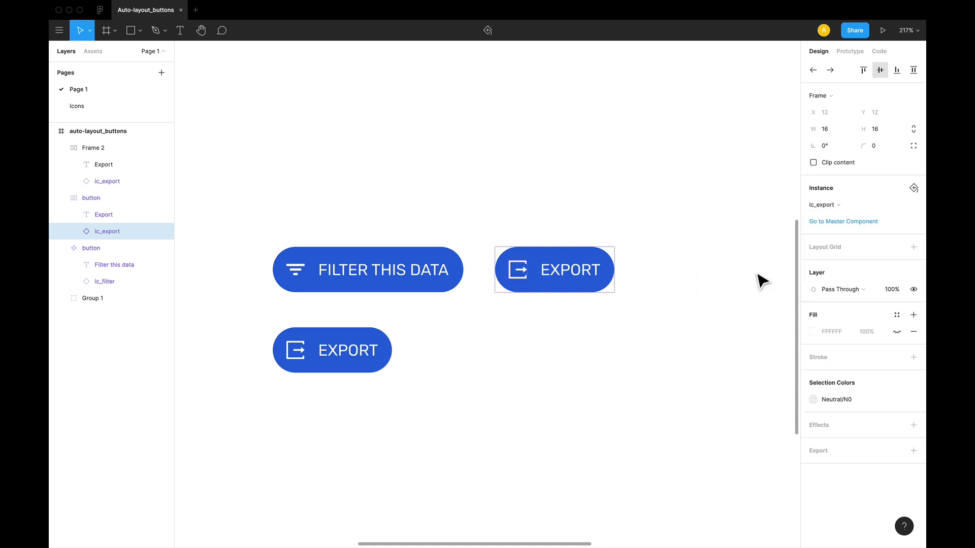
left_click(559, 361)
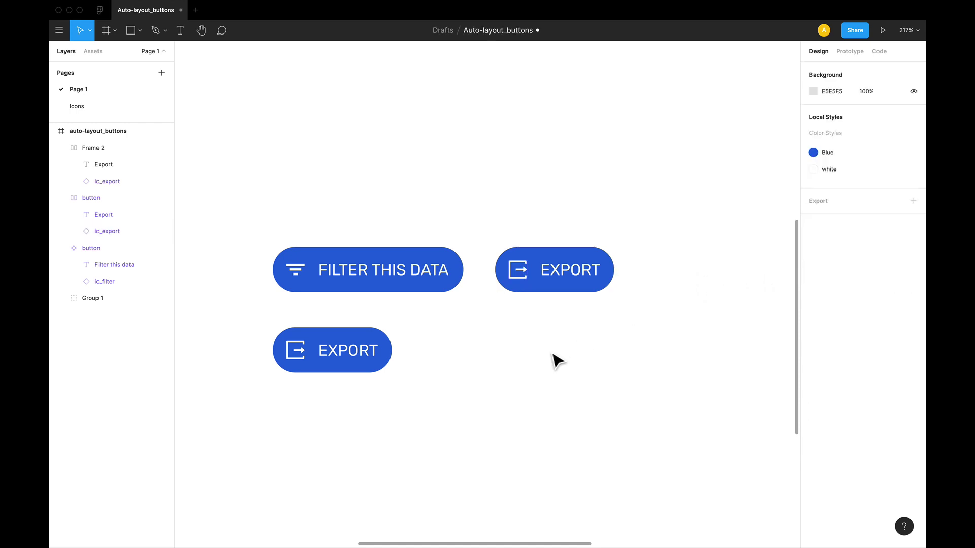
left_click(558, 285)
left_click(372, 353)
left_click(609, 263)
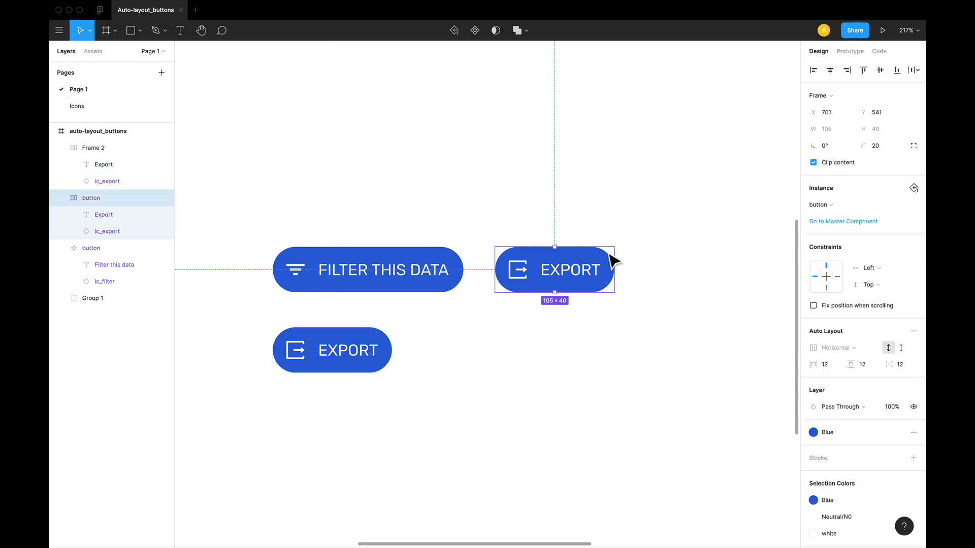
left_click(577, 352)
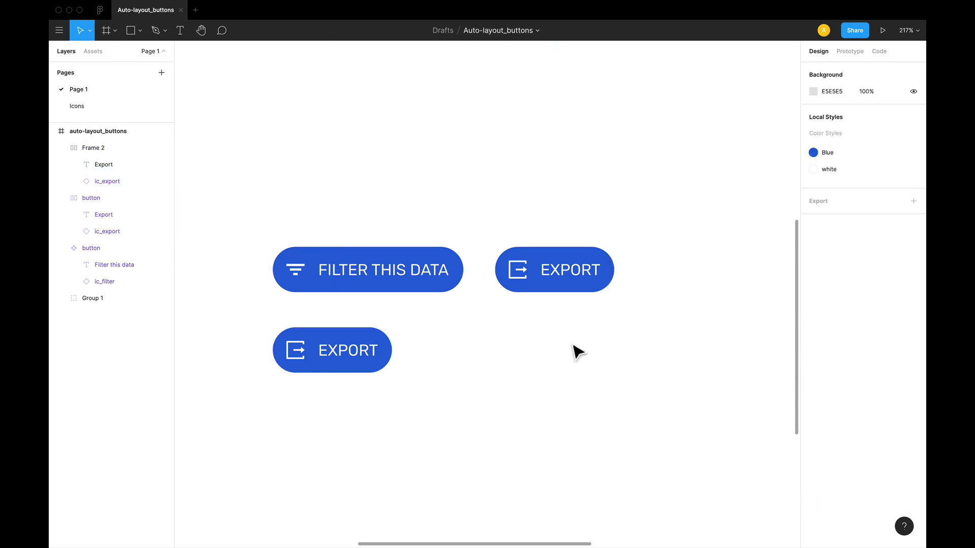
Set the corner radius of the main Filter This Data button component to 12
left_click(457, 264)
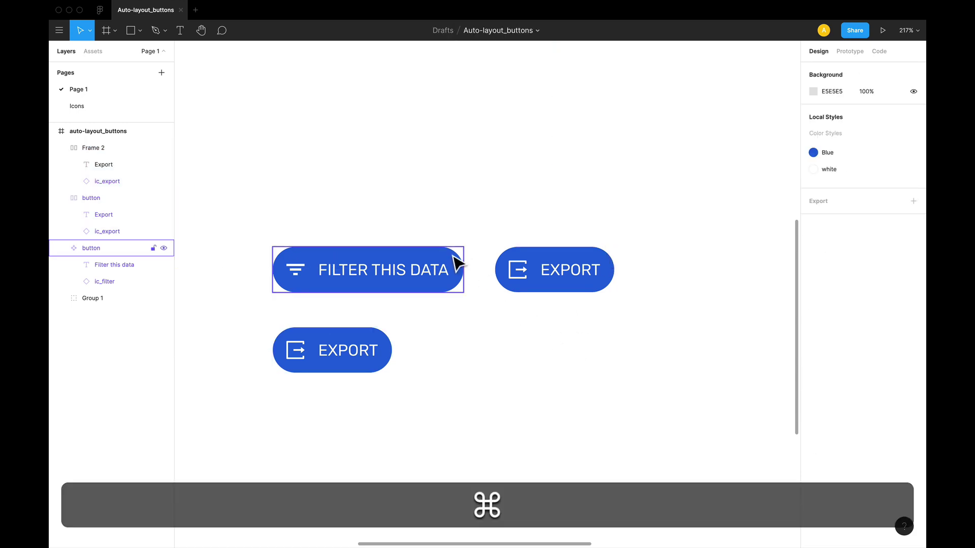
left_click(449, 263)
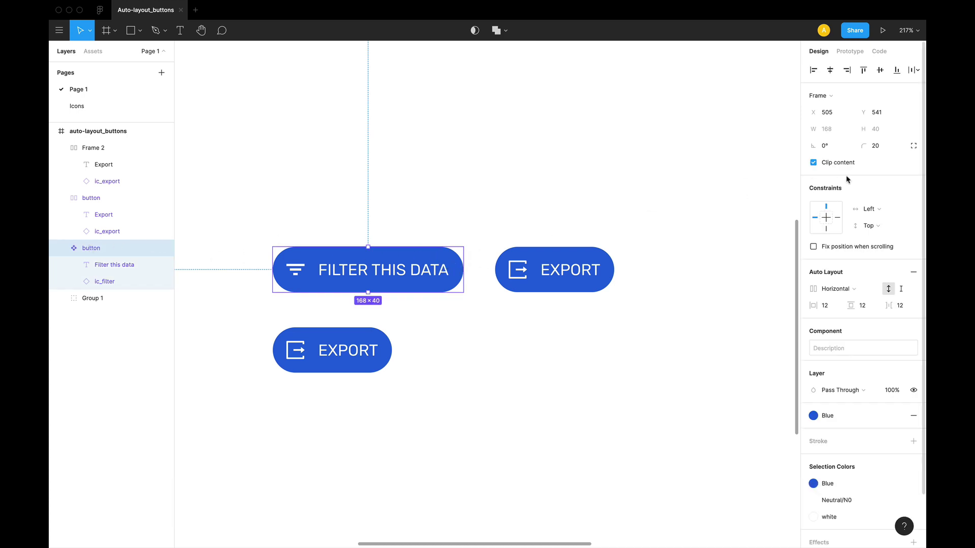
left_click(884, 145)
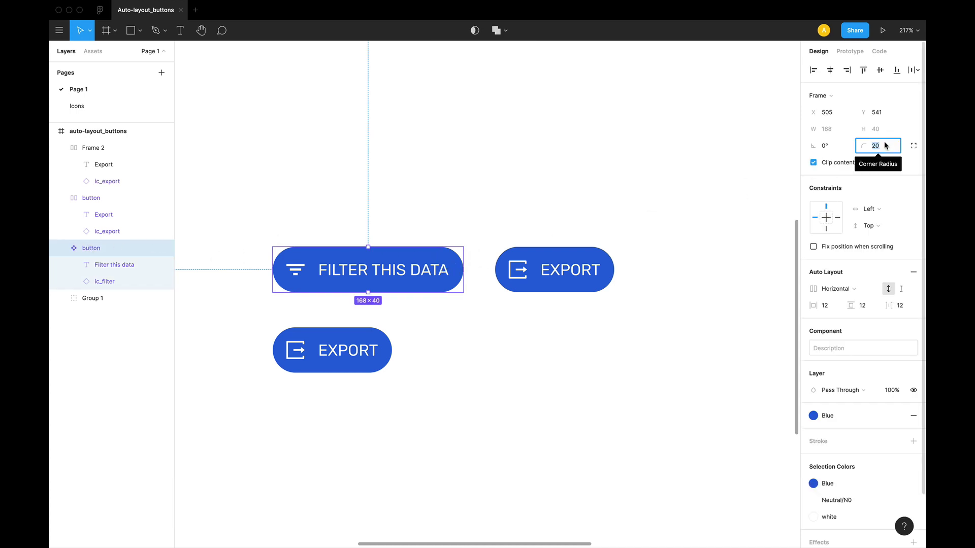
type("12")
key("Return")
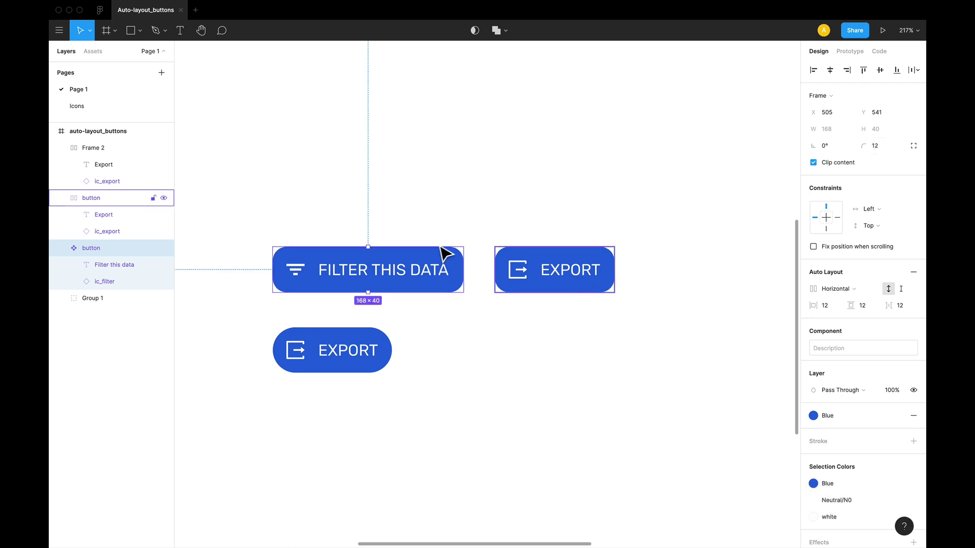
left_click(562, 261)
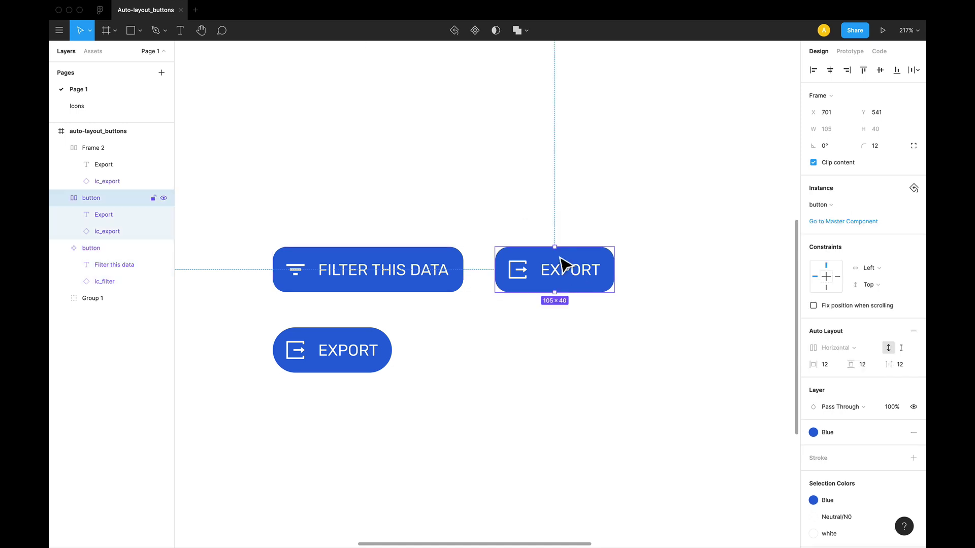
left_click(600, 343)
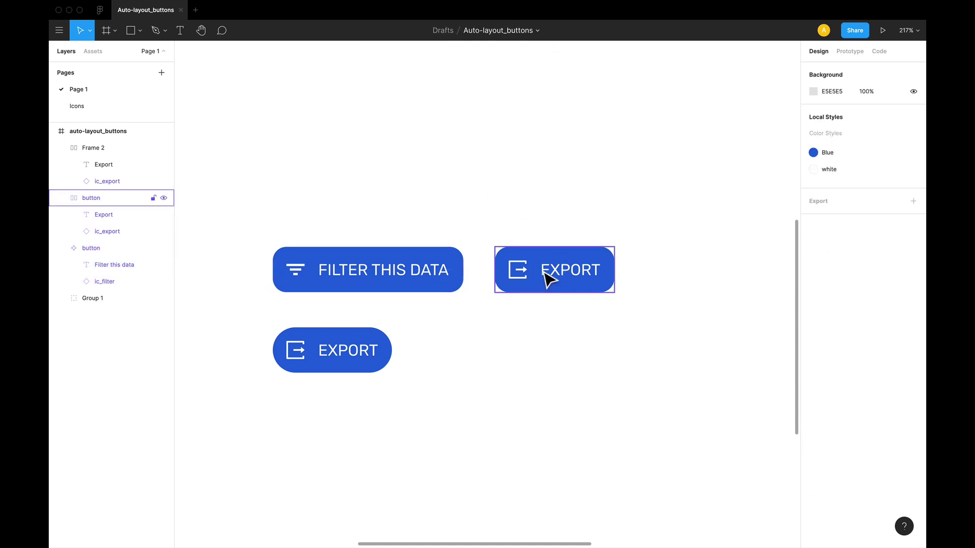
left_click(391, 285)
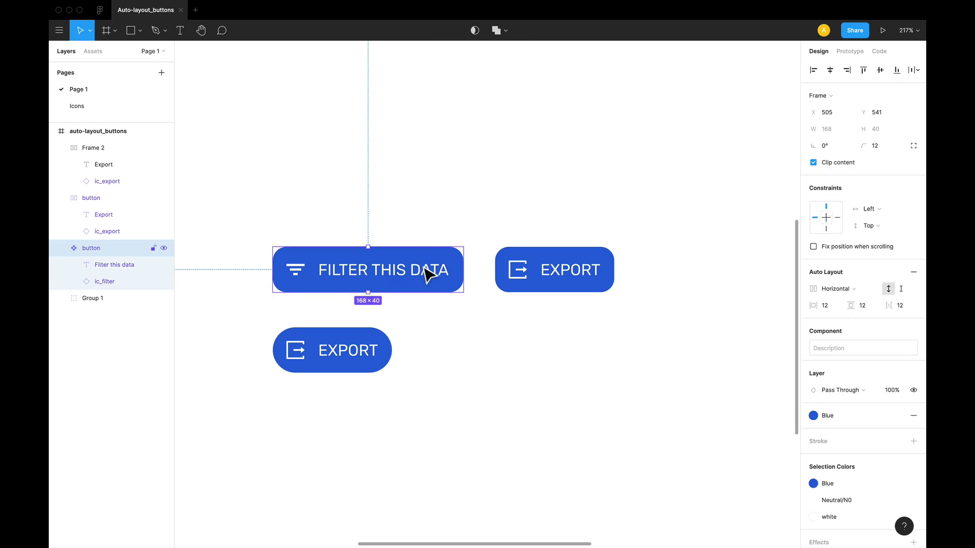